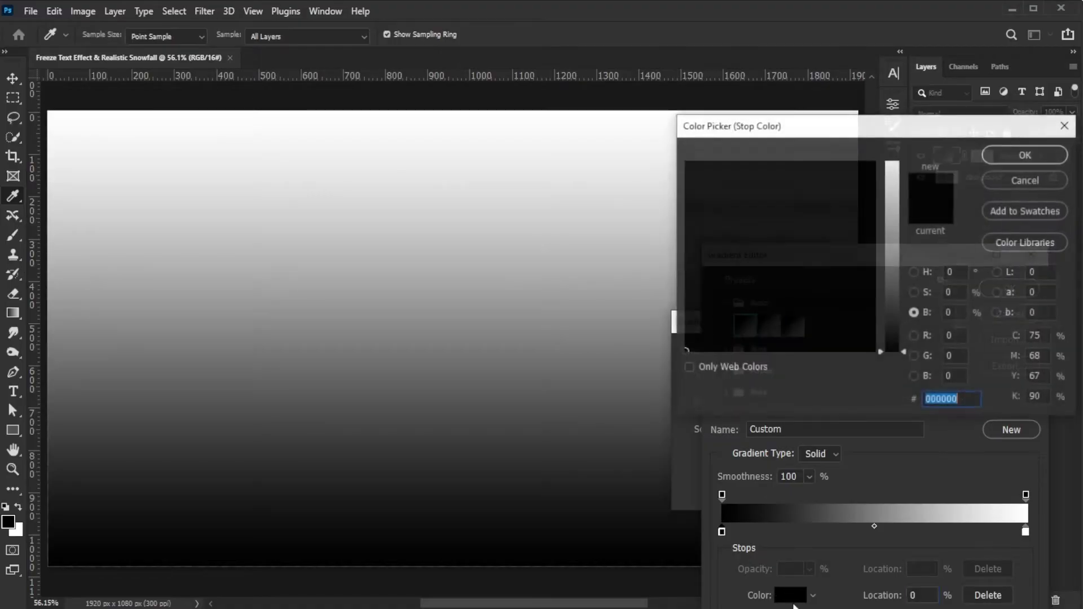
# - Set both the start and end colour stops of the gradient to #014678
pyautogui.write('014')
pyautogui.write('a78')
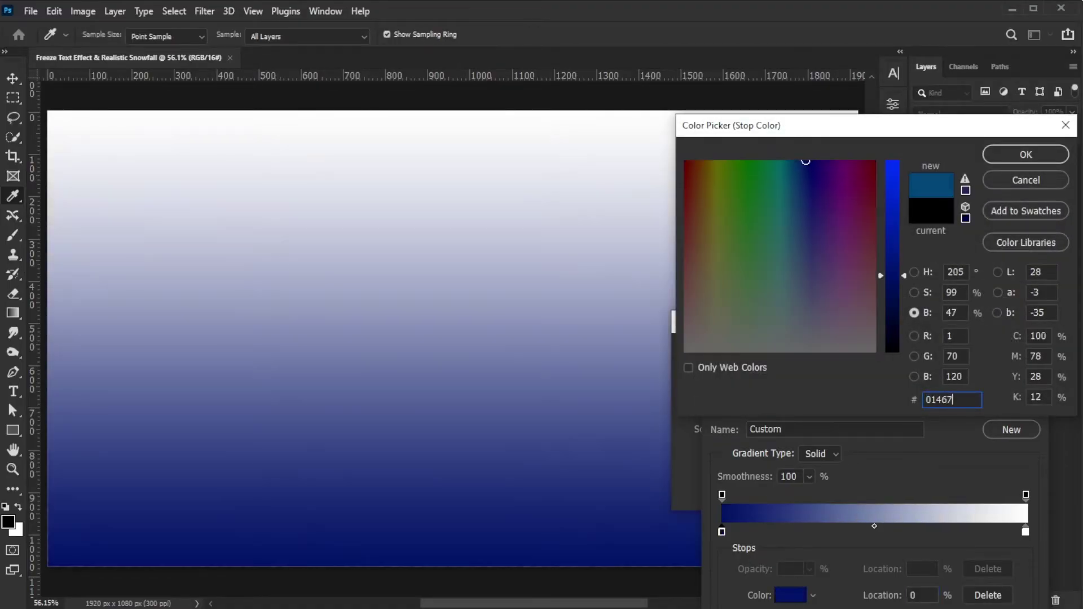
pyautogui.click(1025, 153)
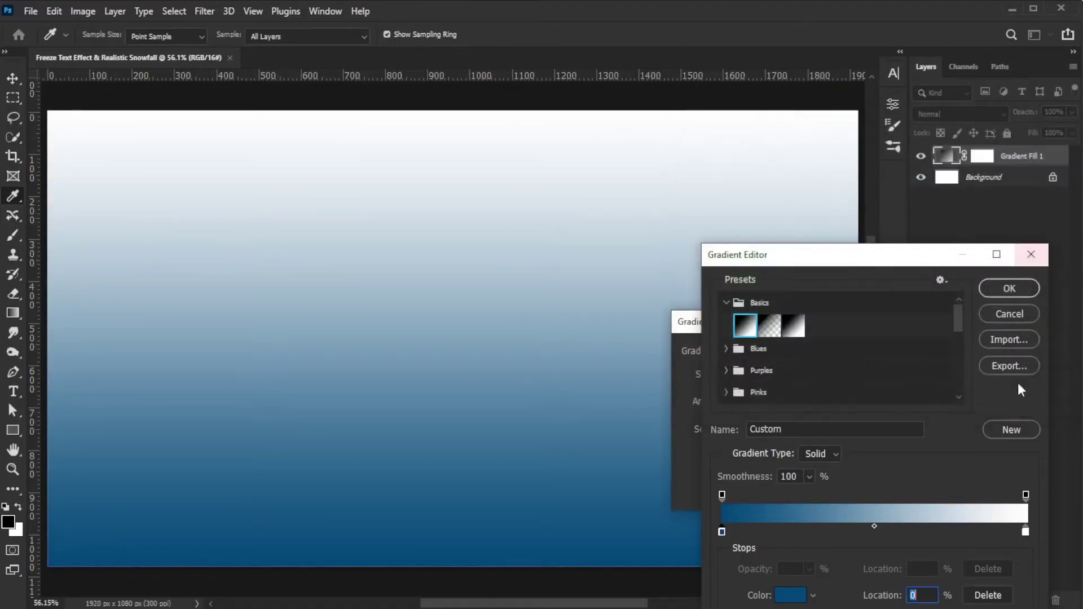
pyautogui.click(1026, 533)
pyautogui.click(791, 595)
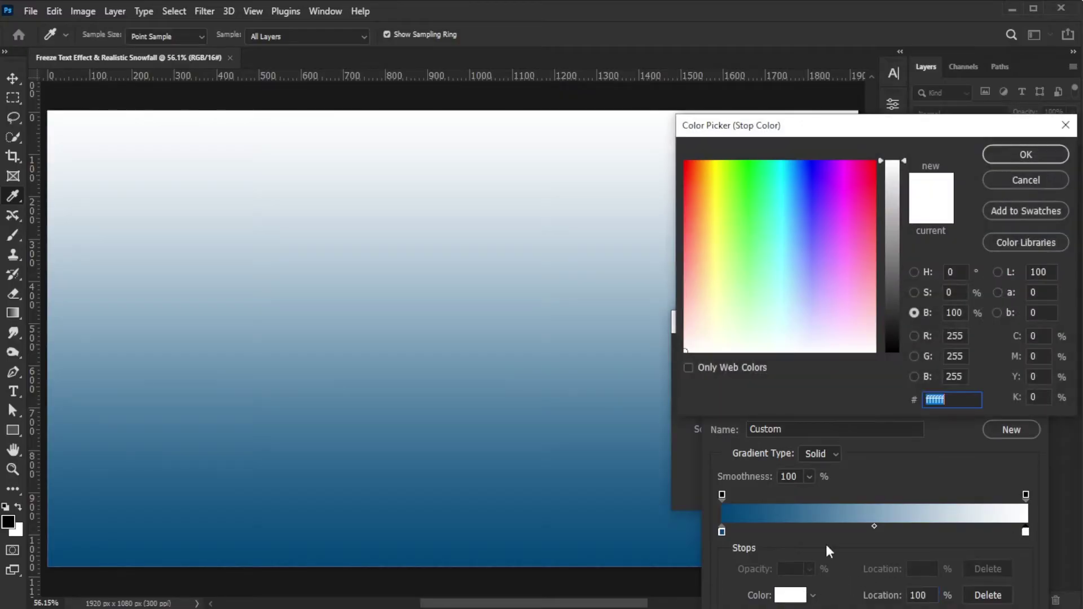
pyautogui.write('014678')
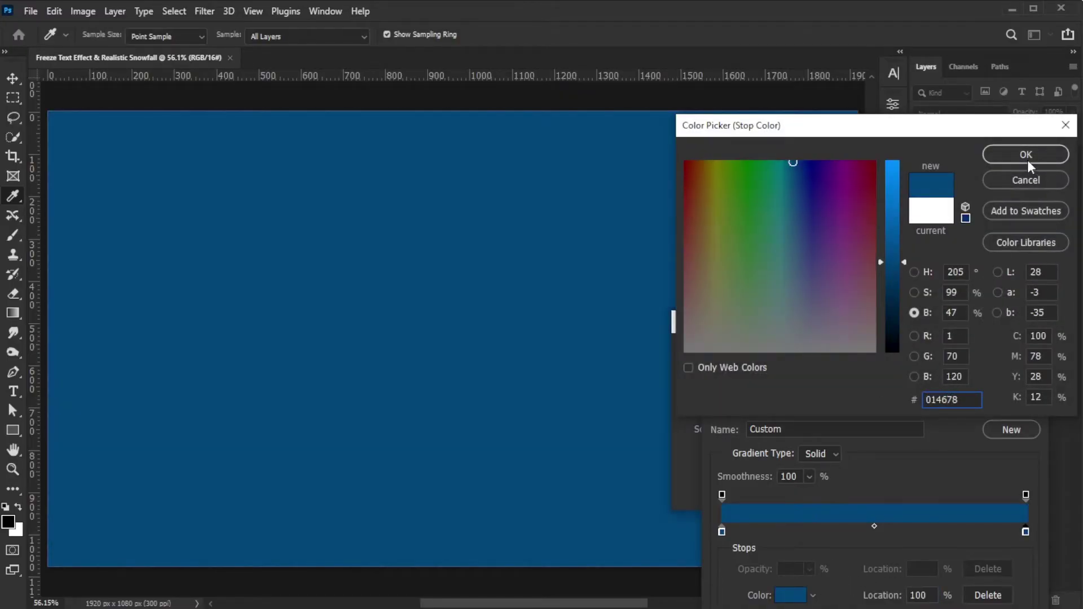
pyautogui.click(1027, 161)
# - Add a colour stop at the 50% location of the gradient and set its brightness to 70%
pyautogui.click(875, 531)
pyautogui.hotkey('shift', 'Right')
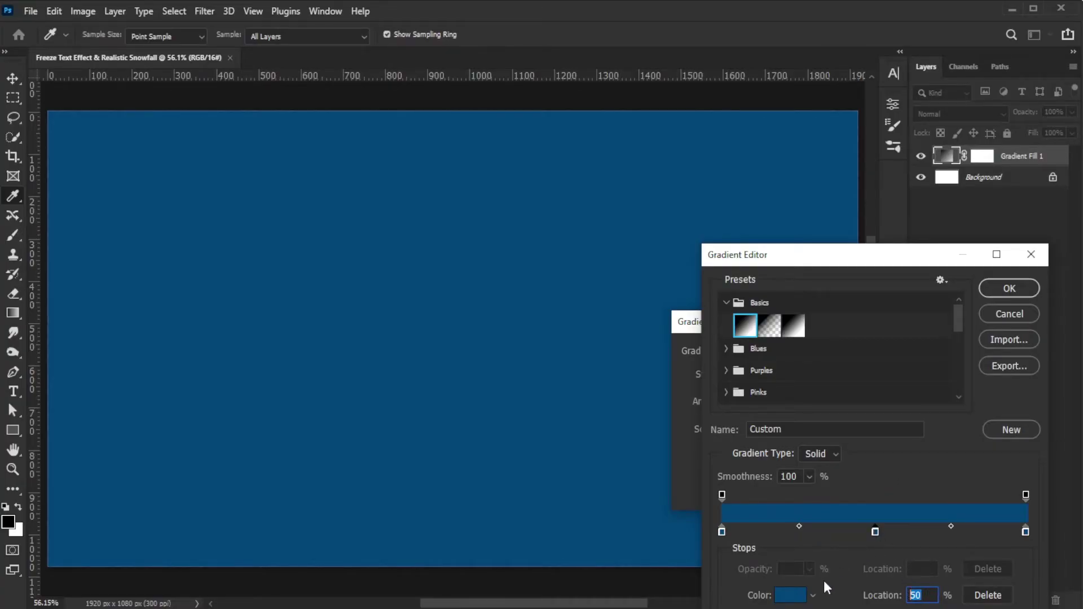
pyautogui.click(791, 595)
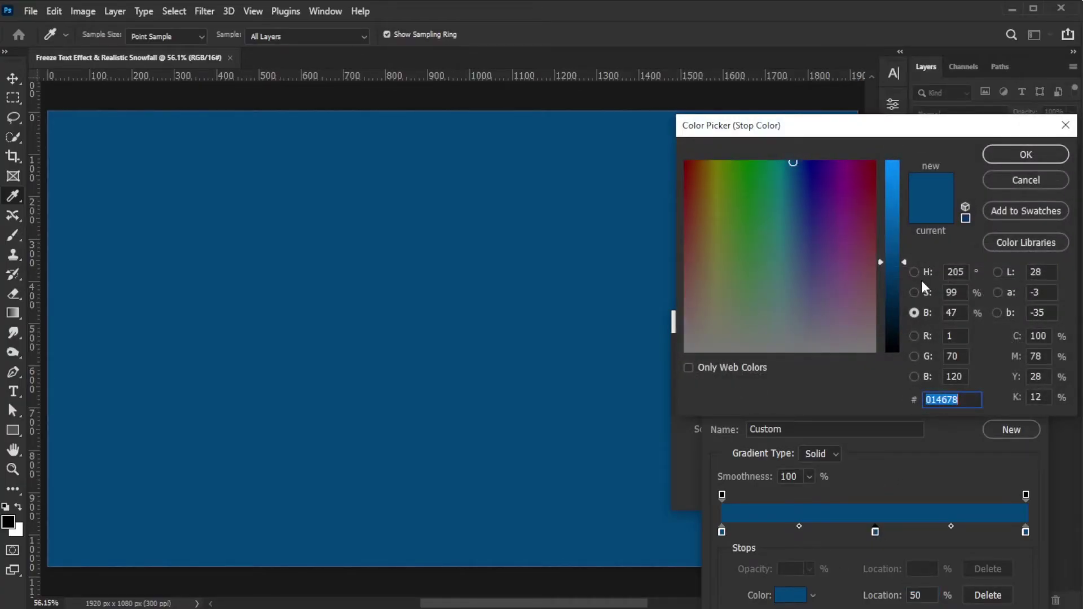
pyautogui.click(925, 313)
pyautogui.click(952, 312)
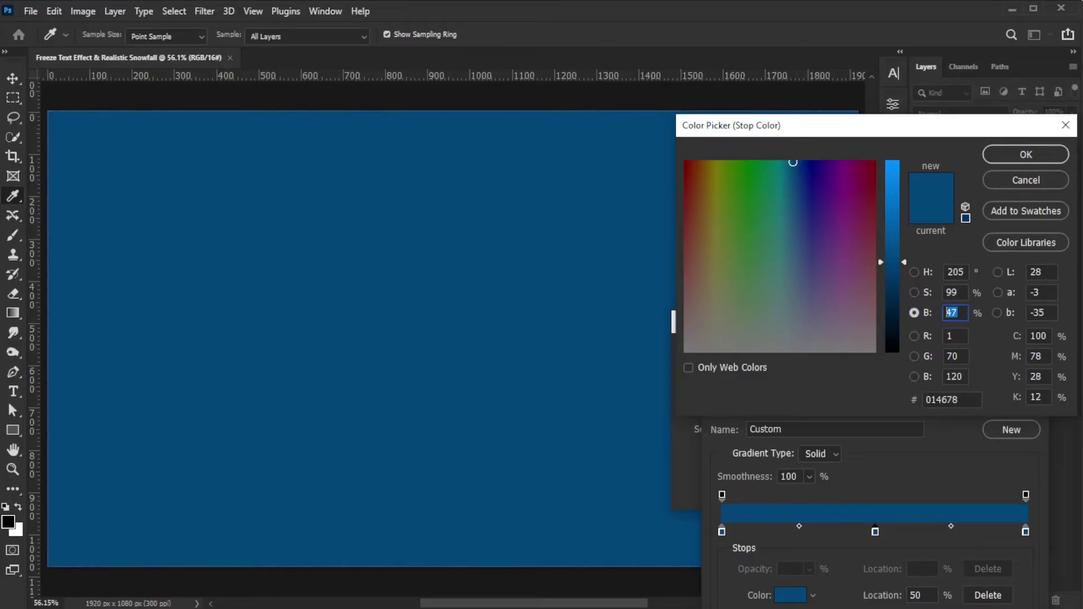
pyautogui.write('70')
pyautogui.click(1008, 153)
# - Set the gradient's second midpoint to 60% and first midpoint to 40%, and apply the gradient fill
pyautogui.click(951, 526)
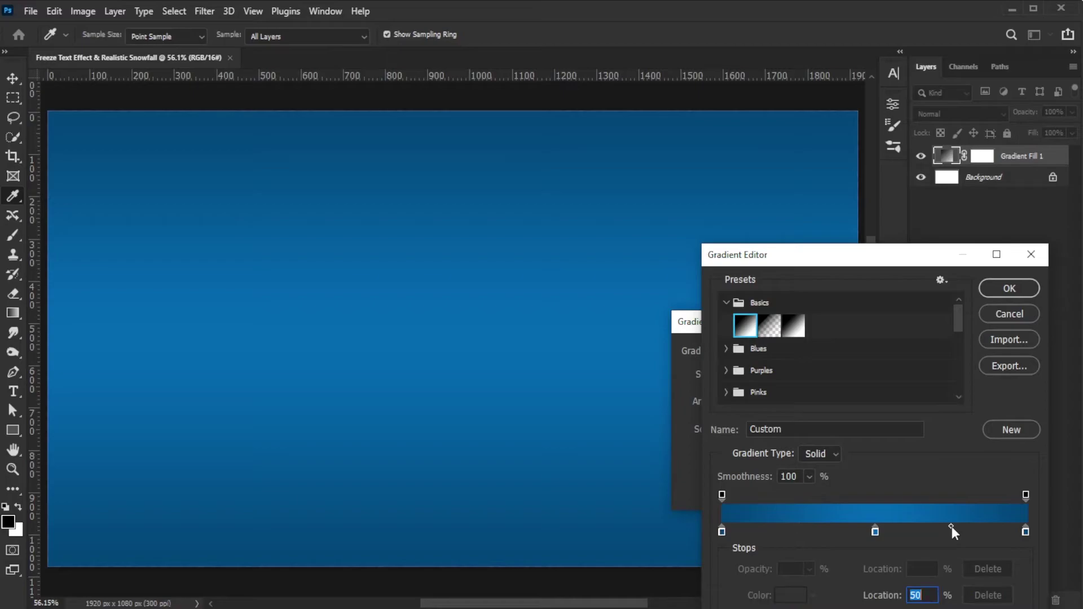
pyautogui.write('60')
pyautogui.click(796, 528)
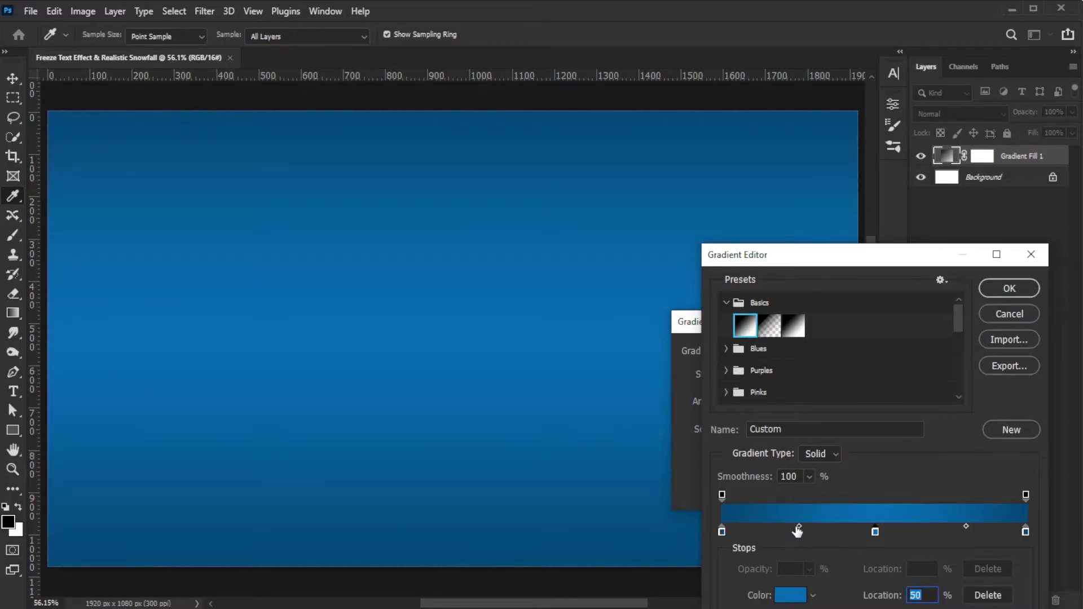
pyautogui.write('40')
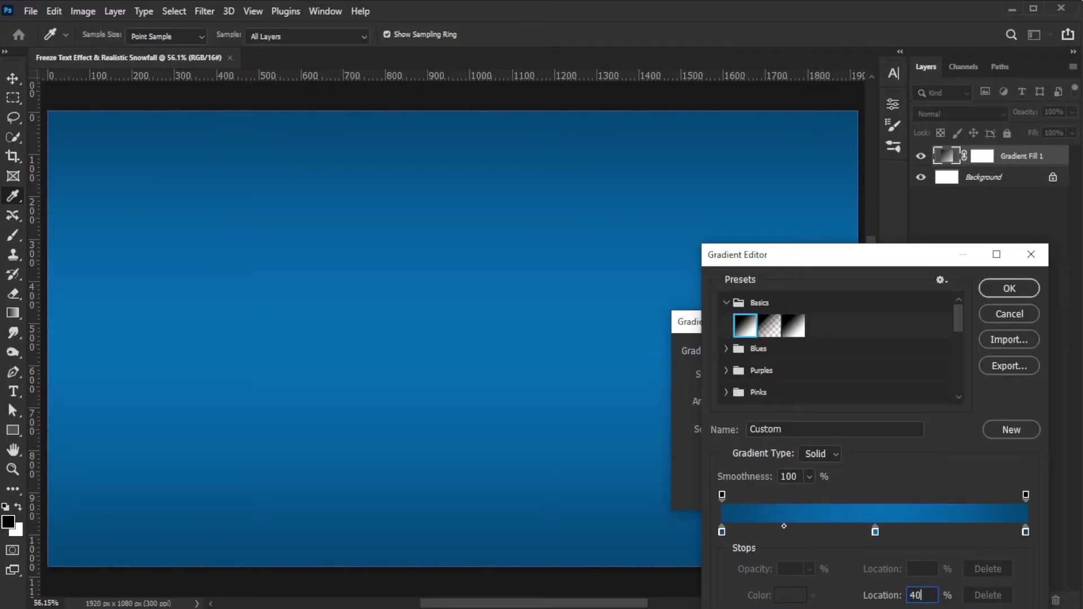
pyautogui.click(1009, 288)
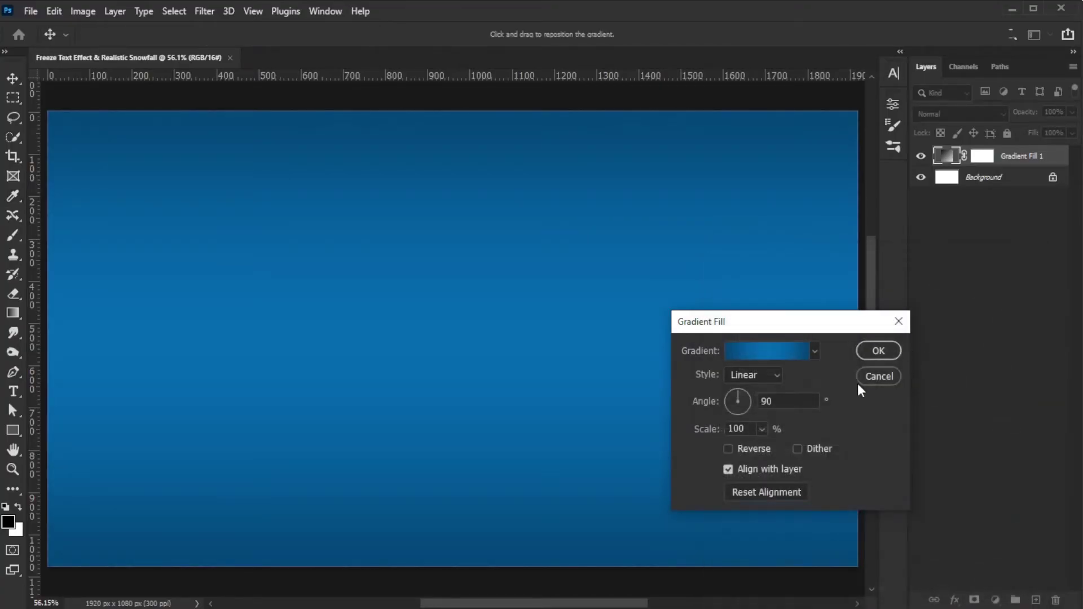
pyautogui.click(878, 351)
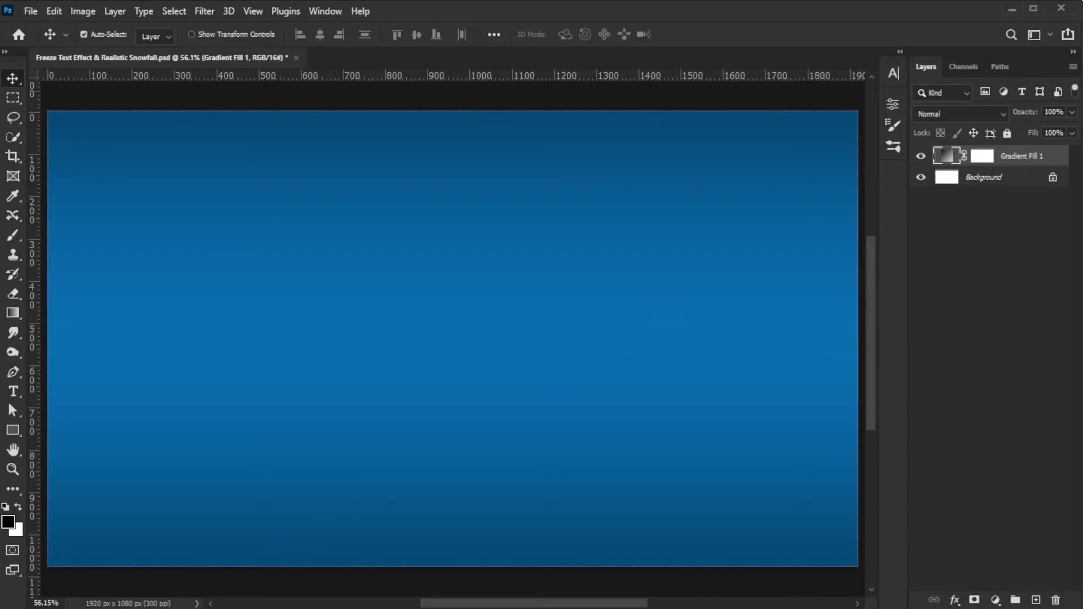
# - Switch to File Explorer and install the Frozito font from frozito-font.zip in the Cool Frozen Text Effect folder
pyautogui.hotkey('alt', 'Tab')
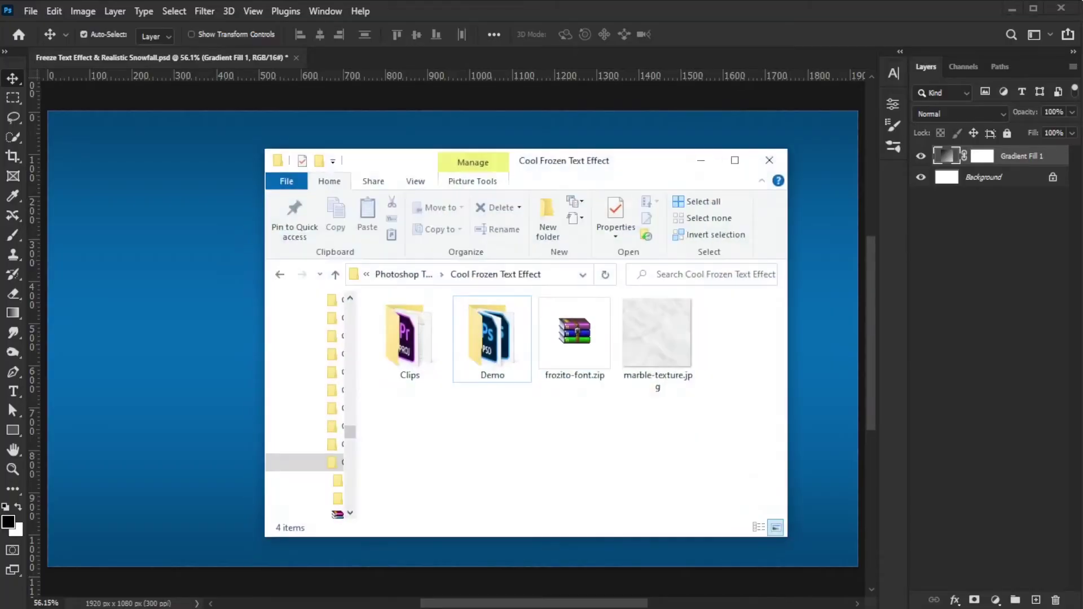
pyautogui.rightClick(578, 343)
pyautogui.click(627, 406)
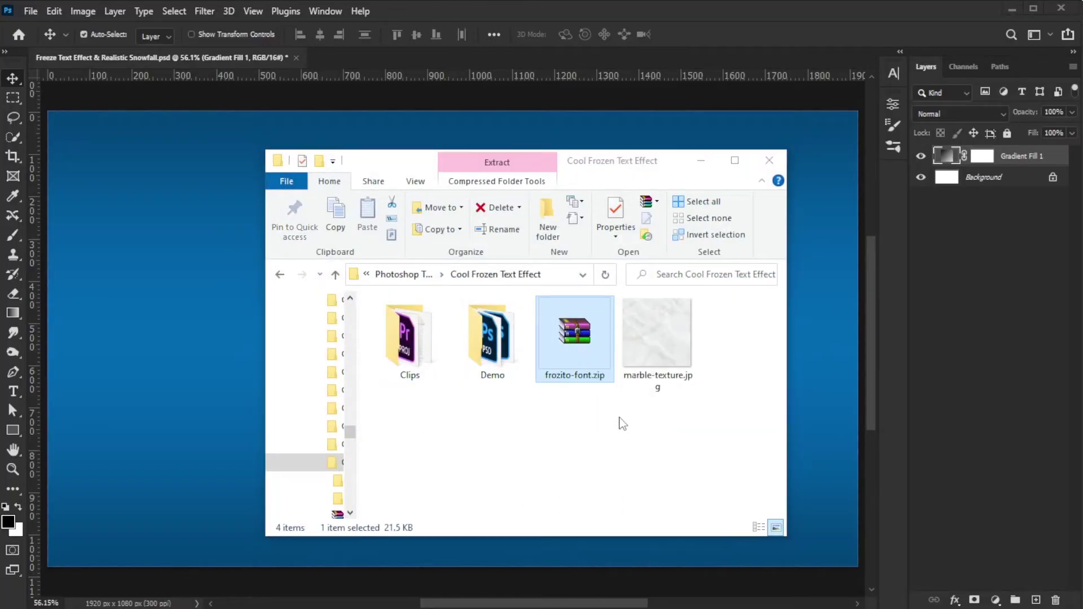
pyautogui.doubleClick(583, 346)
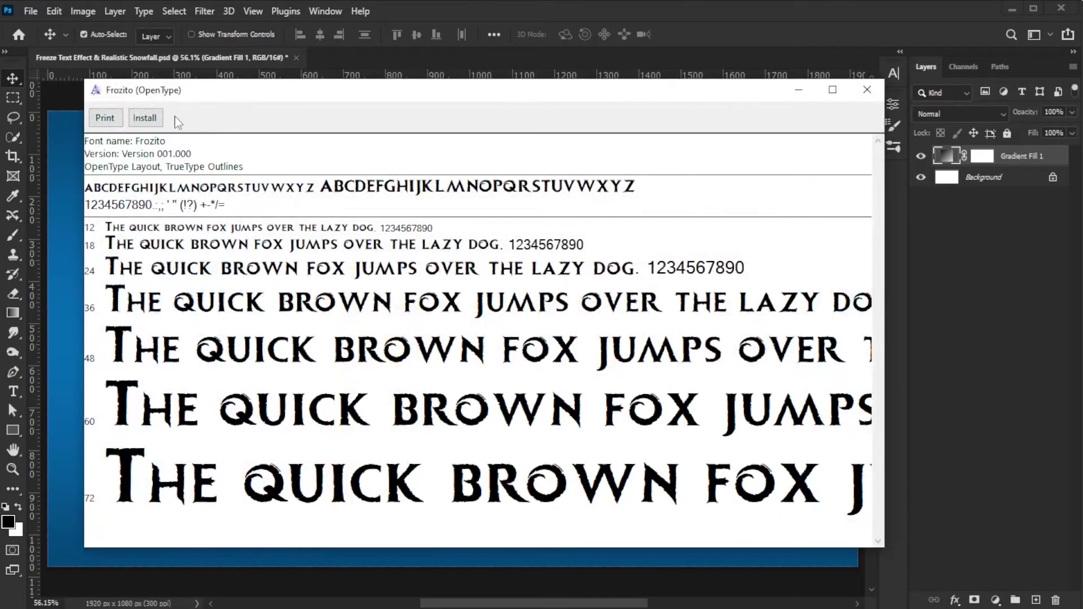
pyautogui.click(159, 120)
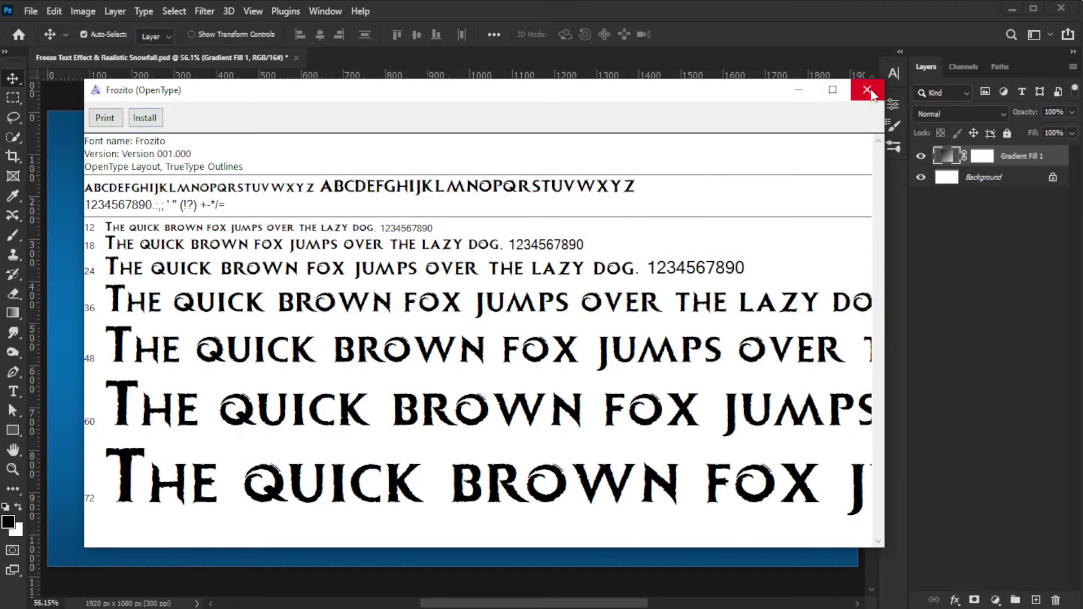
pyautogui.click(867, 89)
pyautogui.click(671, 382)
pyautogui.click(769, 160)
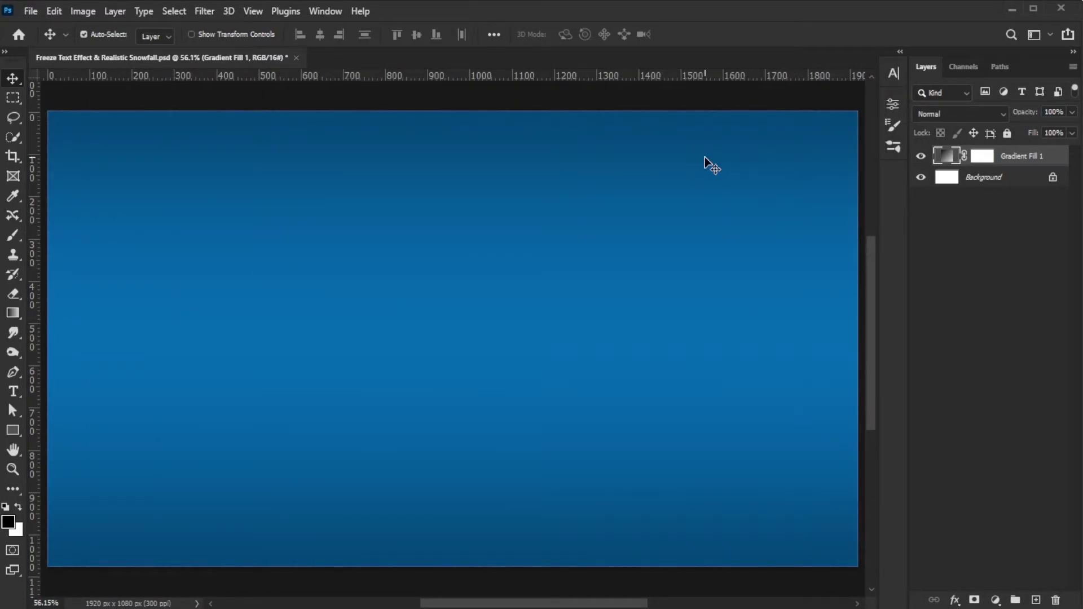
# - Add the white text FROZEN to the canvas in the Frozito font at 85 pt
pyautogui.click(13, 393)
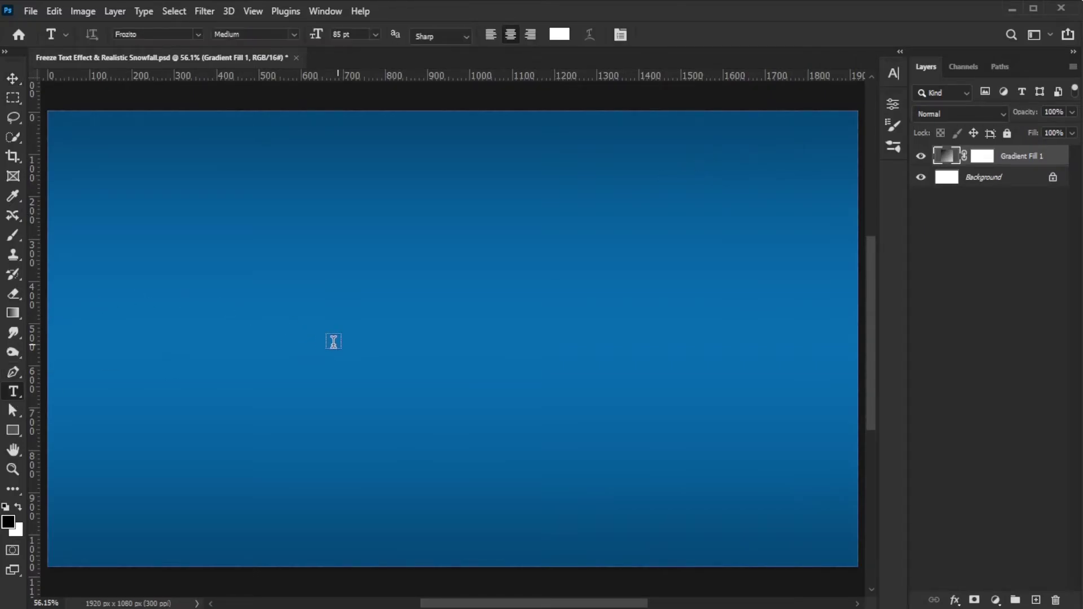
pyautogui.click(326, 341)
pyautogui.write('FROZEN')
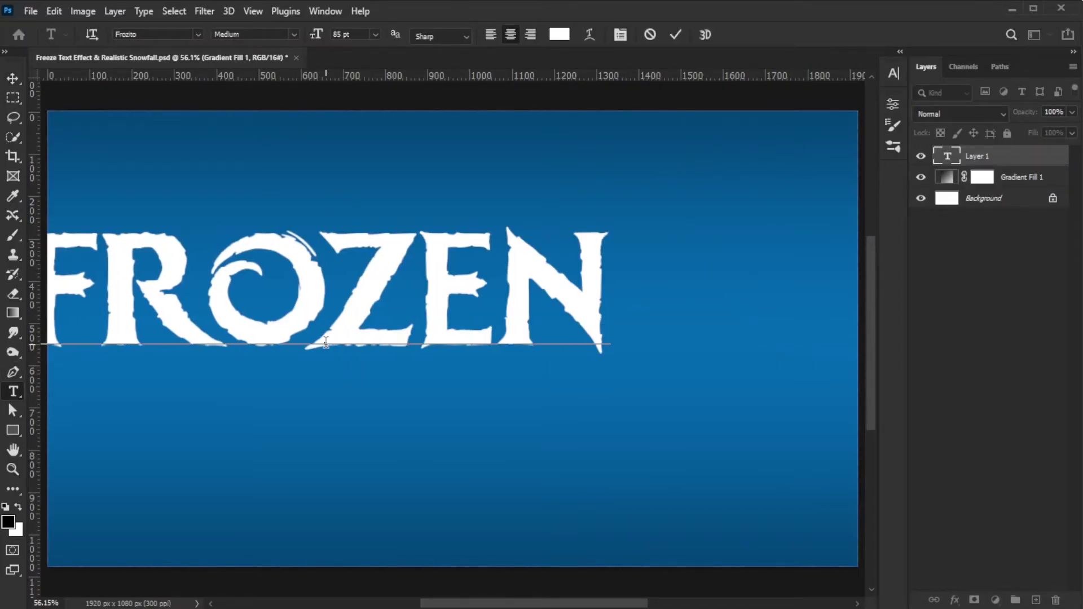
pyautogui.click(675, 36)
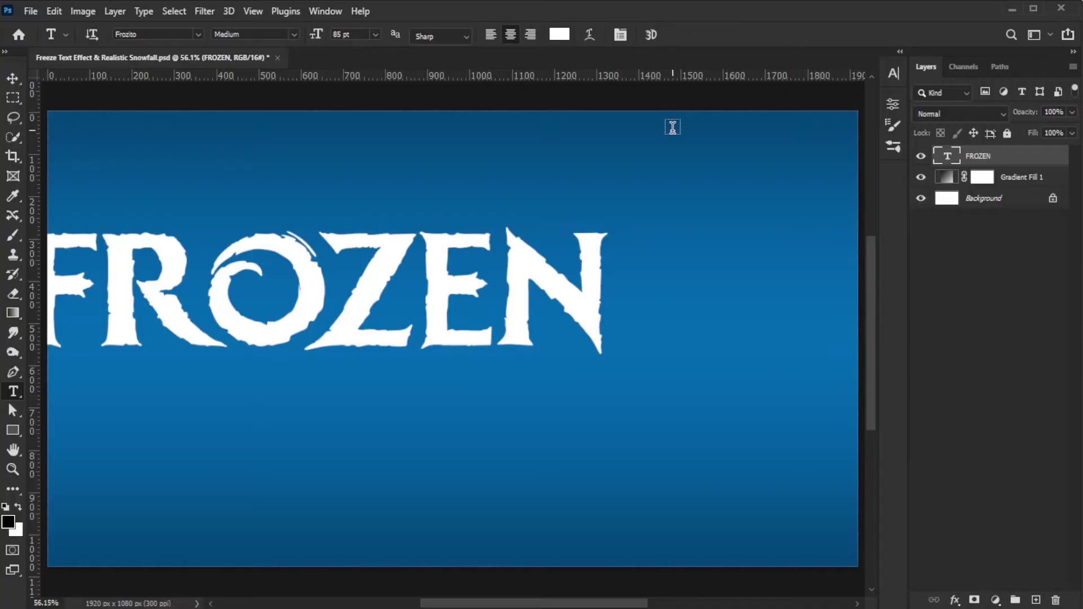
pyautogui.doubleClick(392, 241)
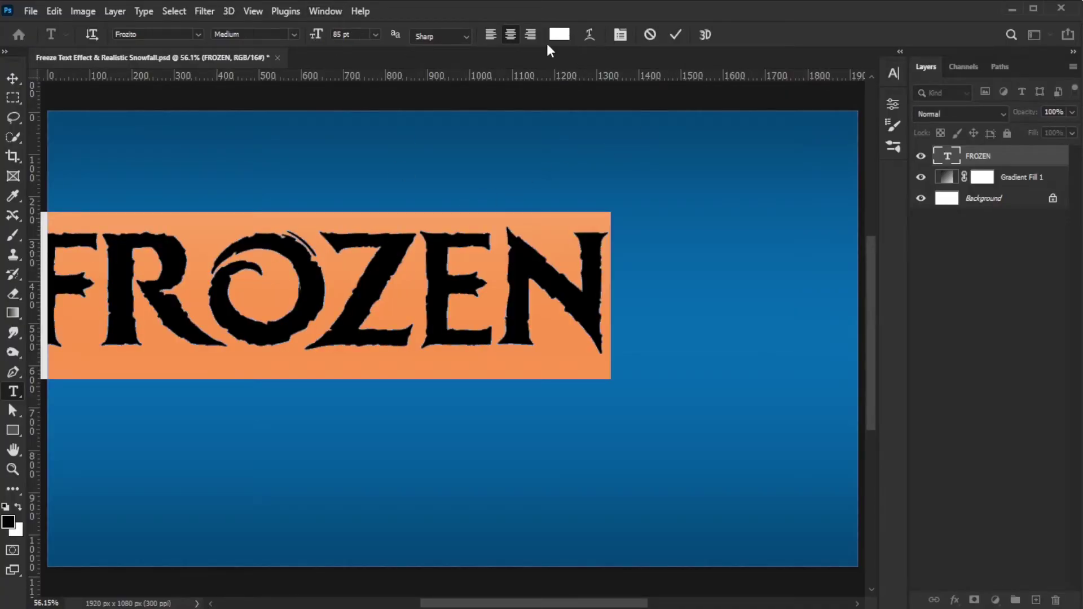
pyautogui.click(676, 35)
# - Centre the FROZEN text horizontally and vertically on the canvas, and clear the selection
pyautogui.hotkey('ctrl', 'a')
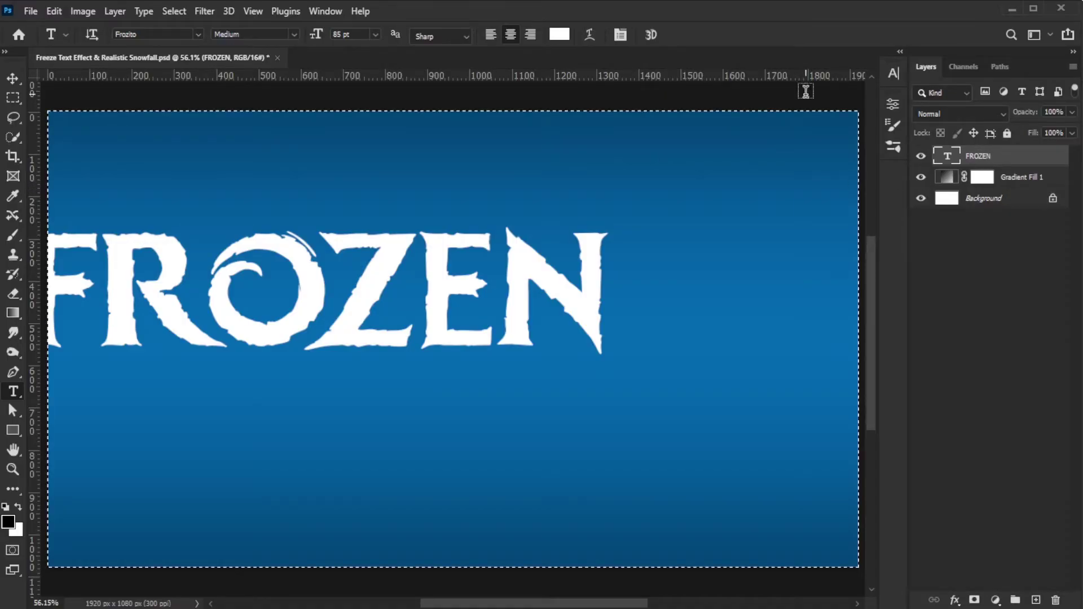
pyautogui.click(8, 81)
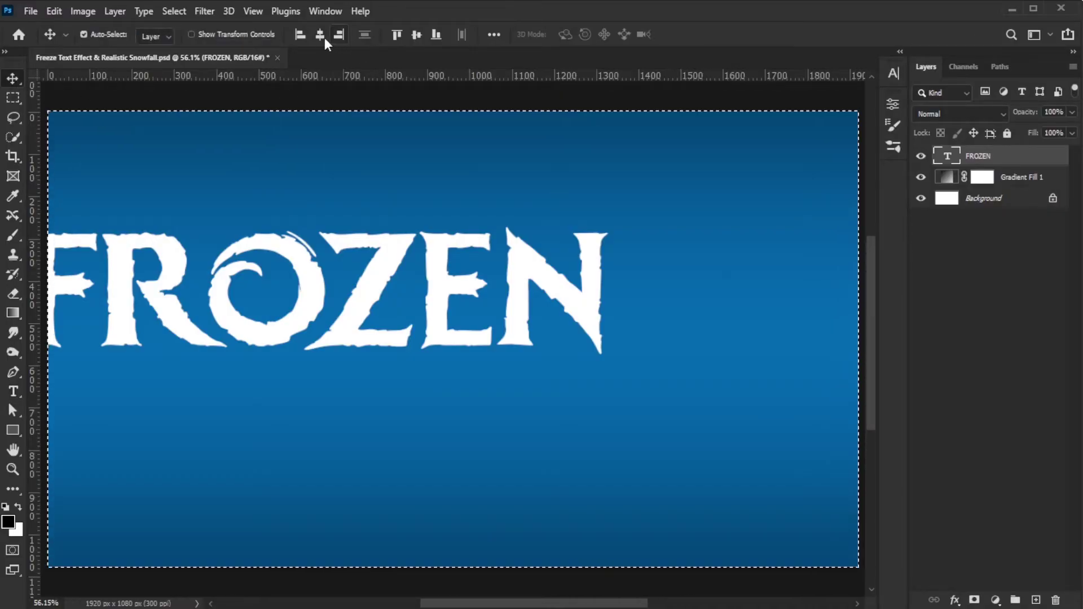
pyautogui.click(320, 35)
pyautogui.click(416, 34)
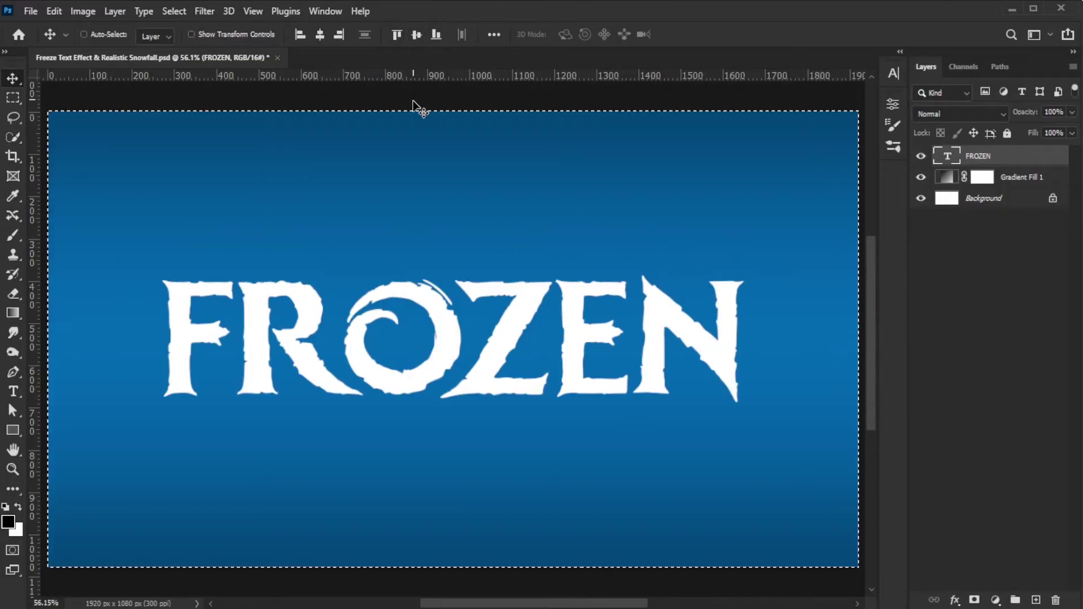
pyautogui.hotkey('ctrl', 'd')
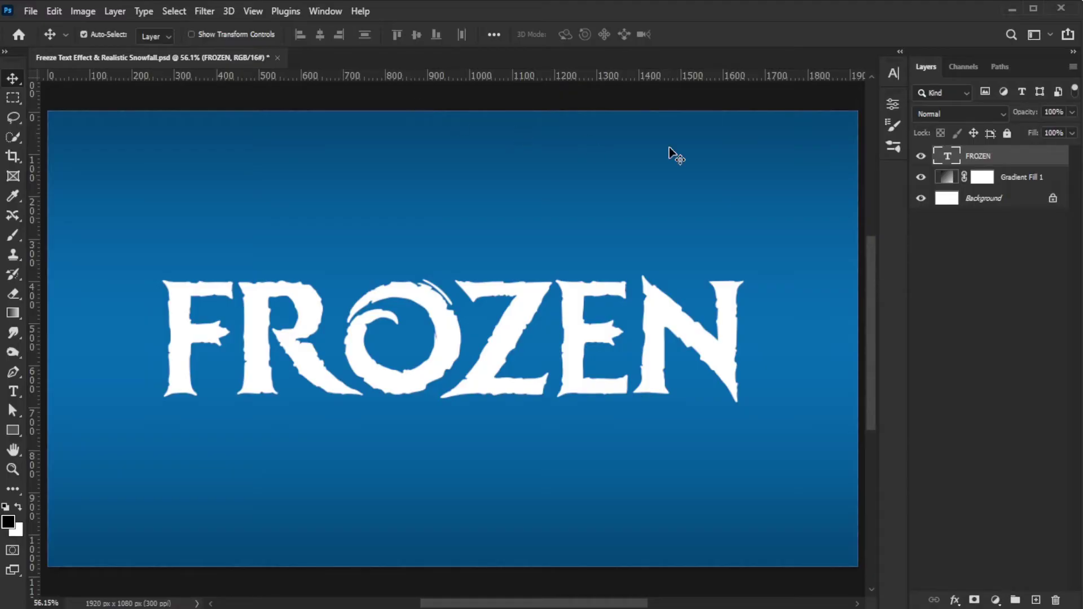
# - Examine the FROZEN text's character settings, particularly its tracking value
pyautogui.doubleClick(949, 158)
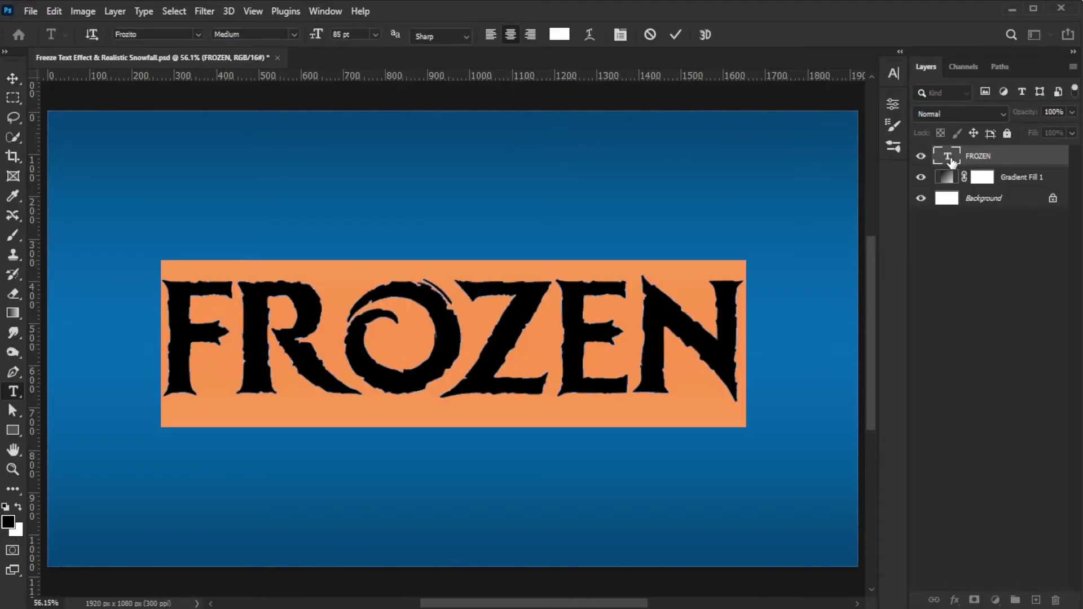
pyautogui.click(885, 108)
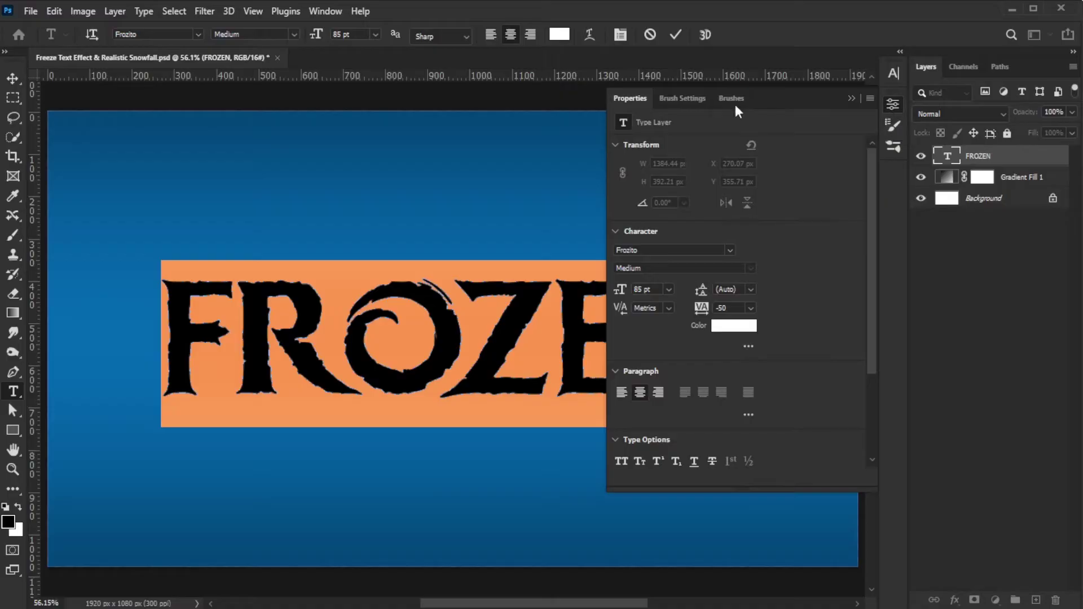
pyautogui.click(324, 11)
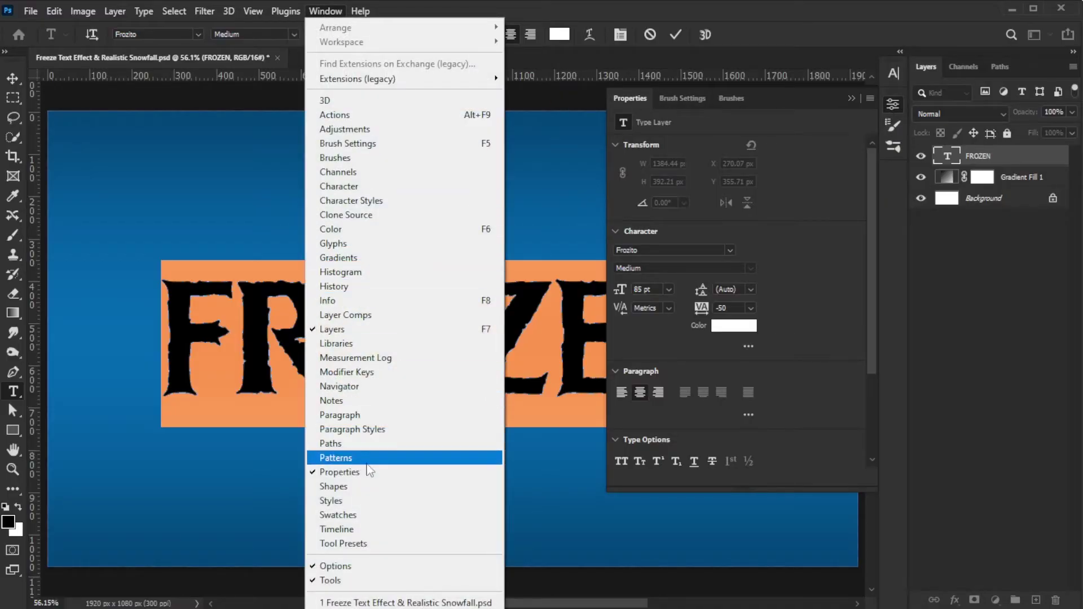
pyautogui.click(824, 290)
pyautogui.click(722, 308)
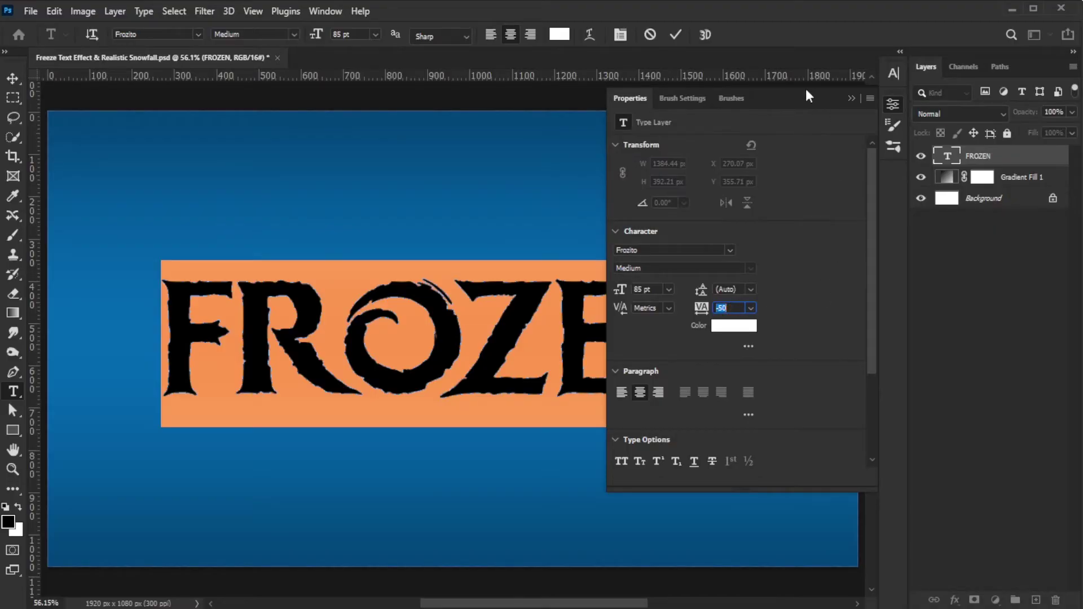
pyautogui.click(672, 34)
pyautogui.press('v')
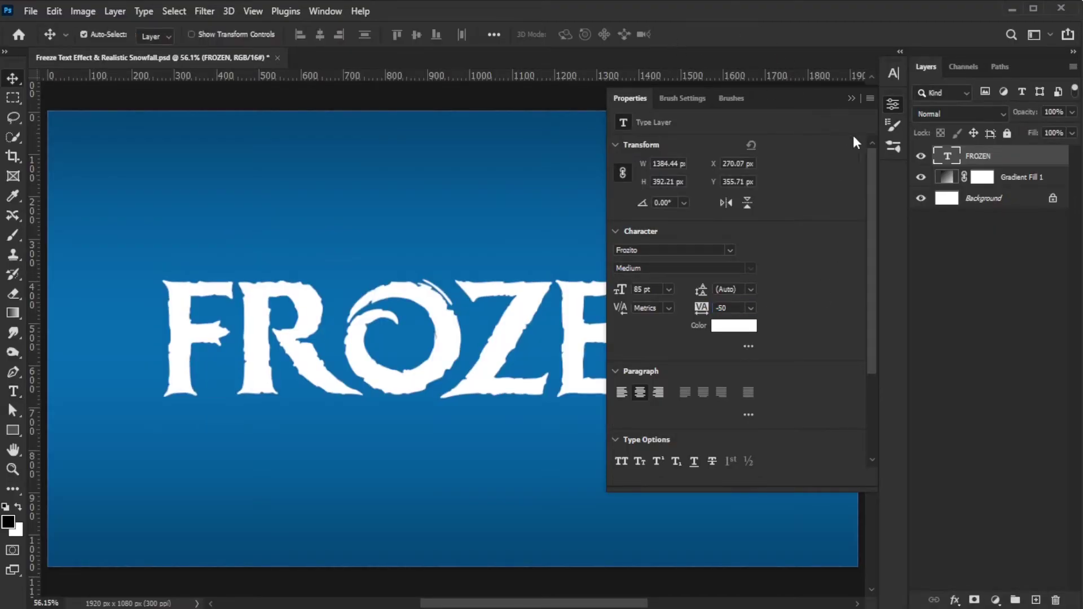
pyautogui.click(851, 99)
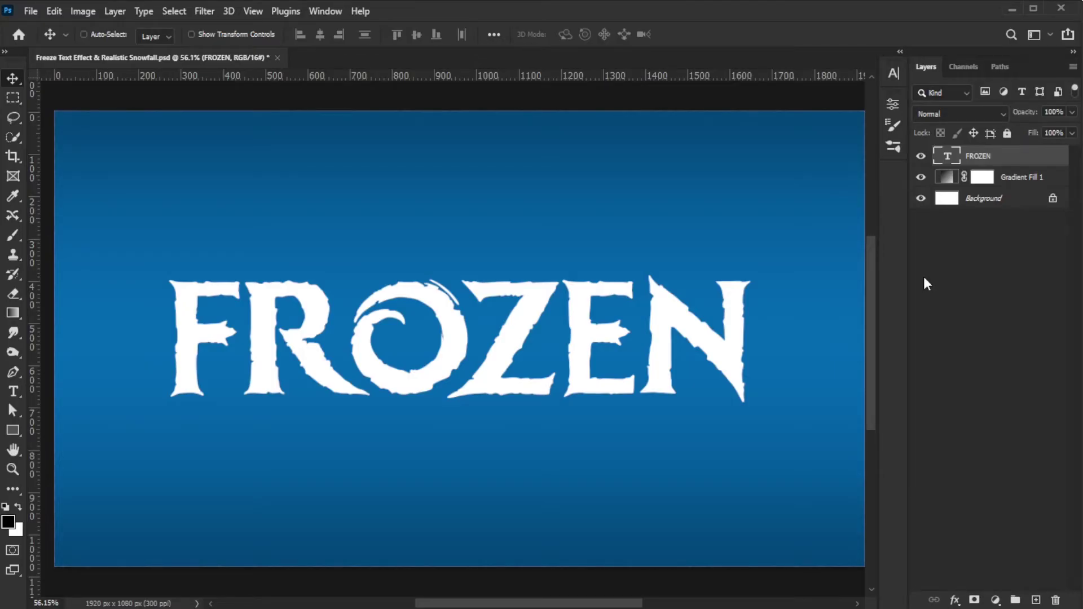
# - Scale the FROZEN text up proportionally from its centre and set its font size to 100 pt
pyautogui.hotkey('ctrl', 't')
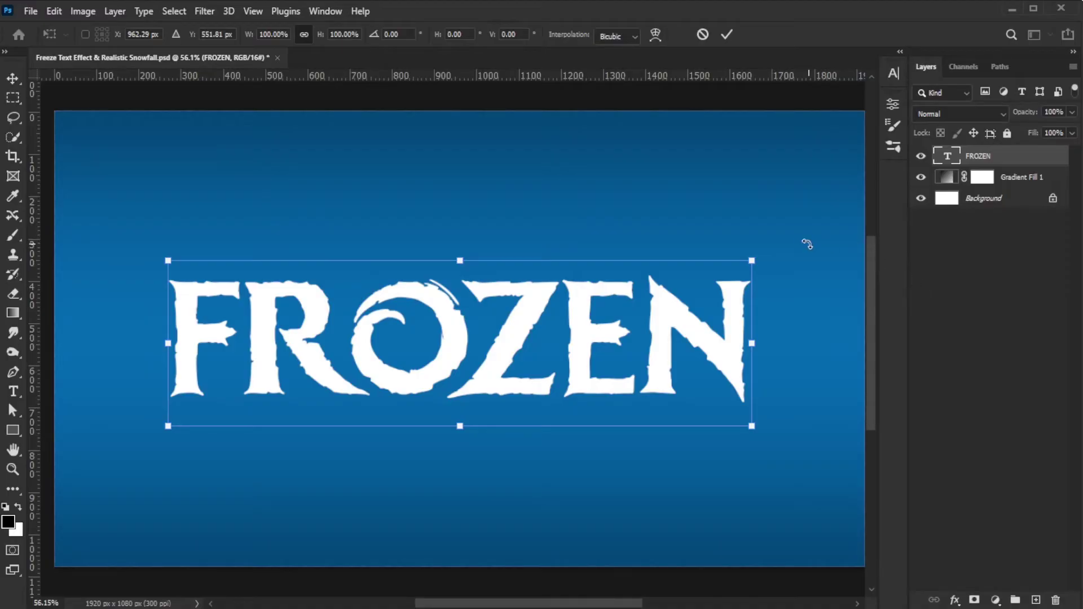
pyautogui.moveTo(753, 262); pyautogui.dragTo(827, 240)
pyautogui.click(727, 34)
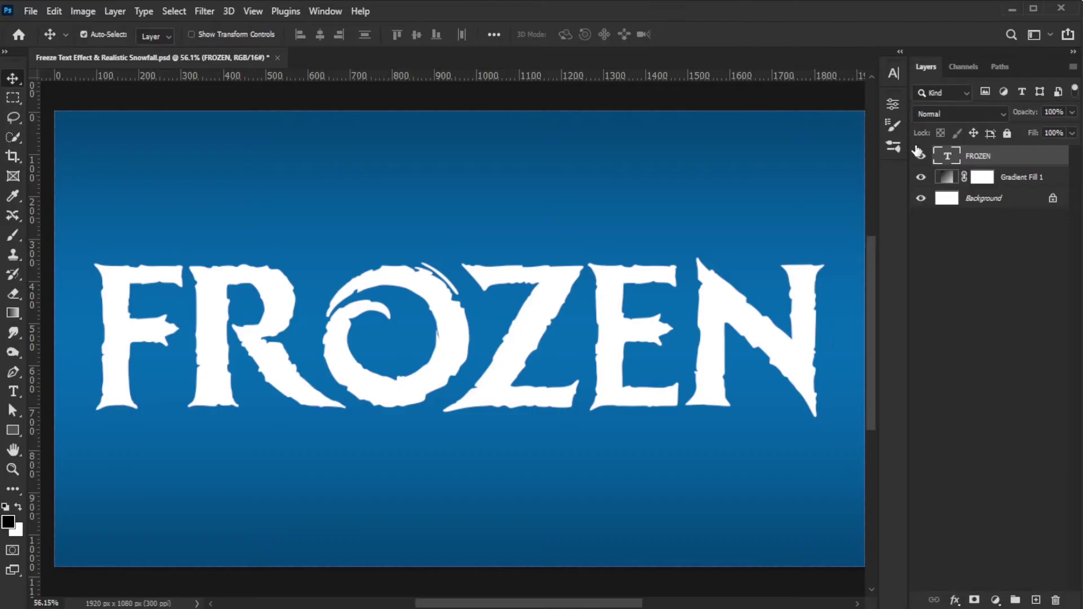
pyautogui.doubleClick(947, 157)
pyautogui.click(350, 34)
pyautogui.write('100')
pyautogui.press('Return')
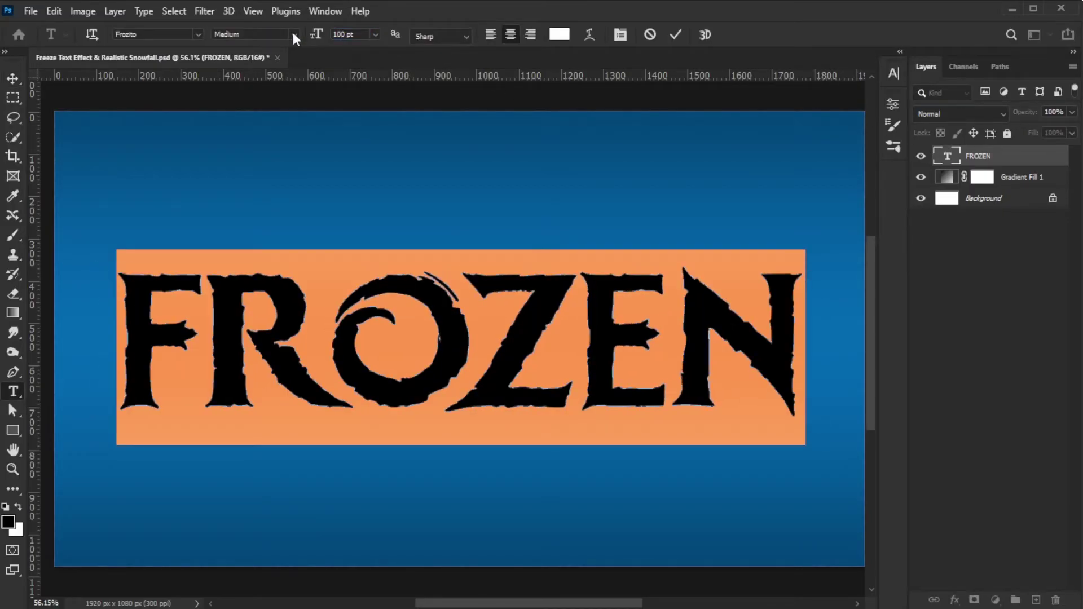
pyautogui.click(675, 34)
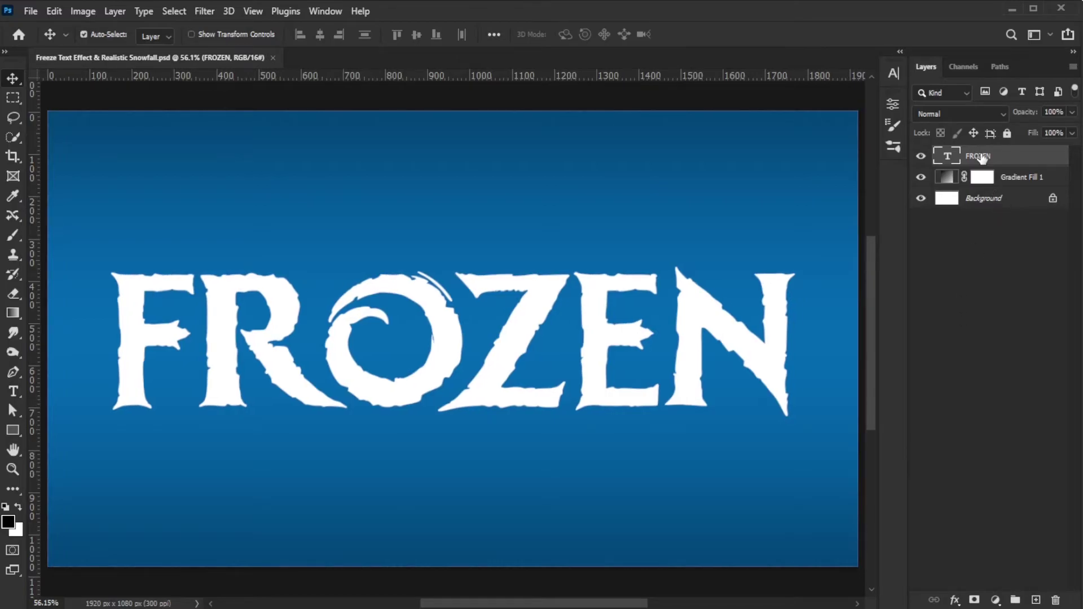
# - Convert the FROZEN text layer to a smart object and set its fill opacity to 0%
pyautogui.rightClick(982, 158)
pyautogui.click(928, 178)
pyautogui.click(953, 598)
pyautogui.click(994, 451)
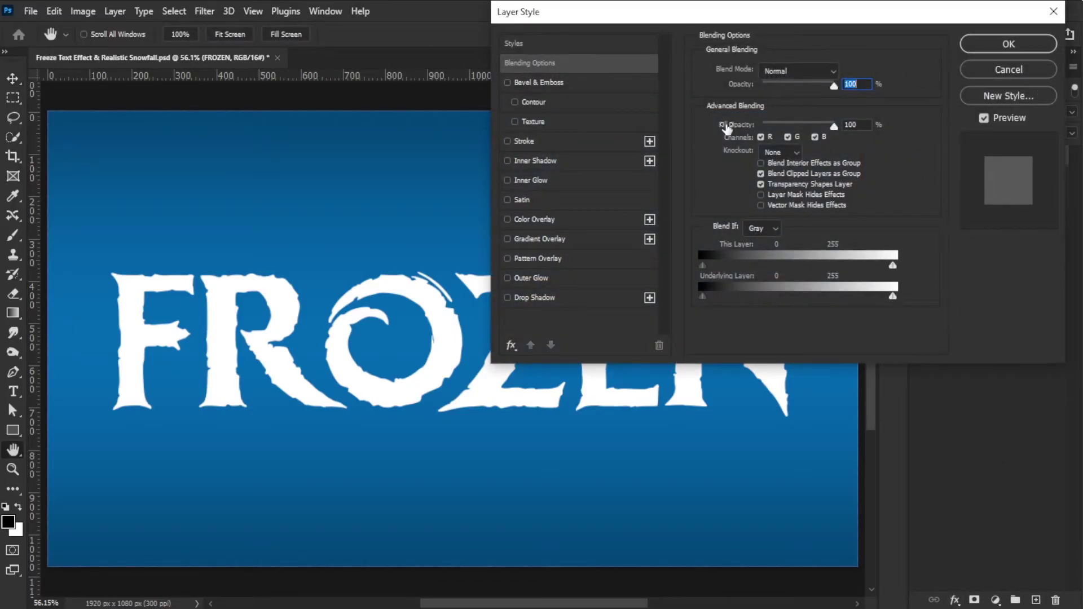
pyautogui.moveTo(833, 125); pyautogui.dragTo(761, 126)
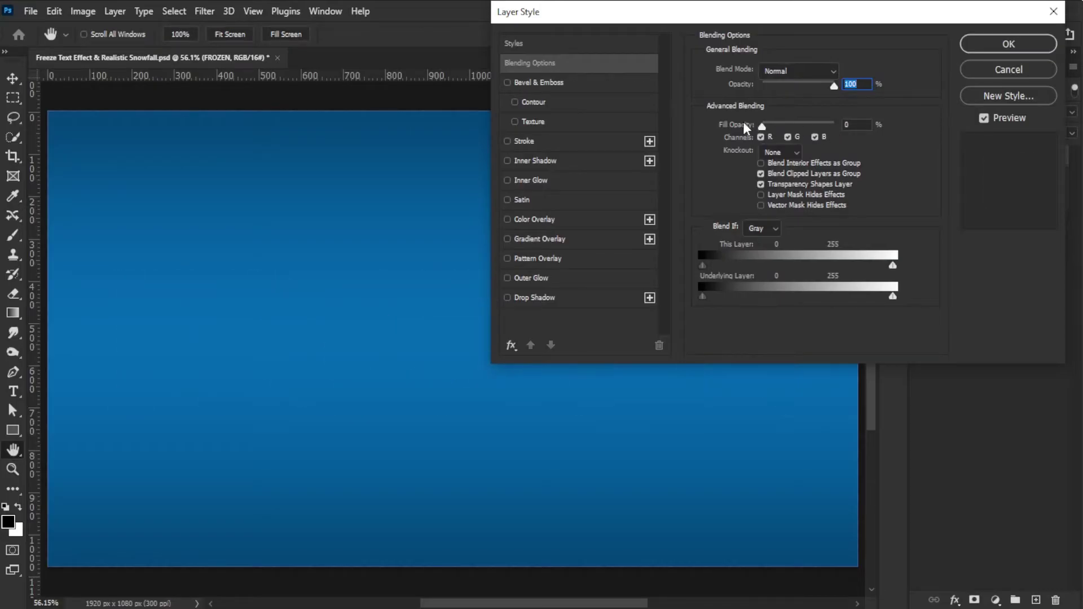
pyautogui.click(994, 51)
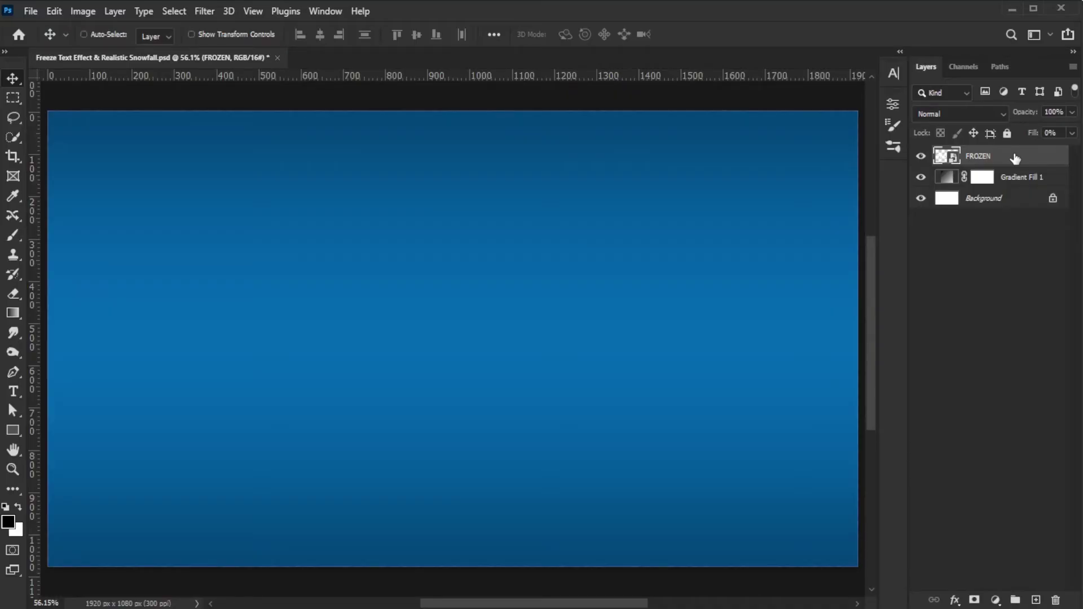
# - Duplicate the FROZEN smart object layer twice and rename the original layer FX1
pyautogui.hotkey('ctrl', 'j')
pyautogui.hotkey('ctrl', 'j')
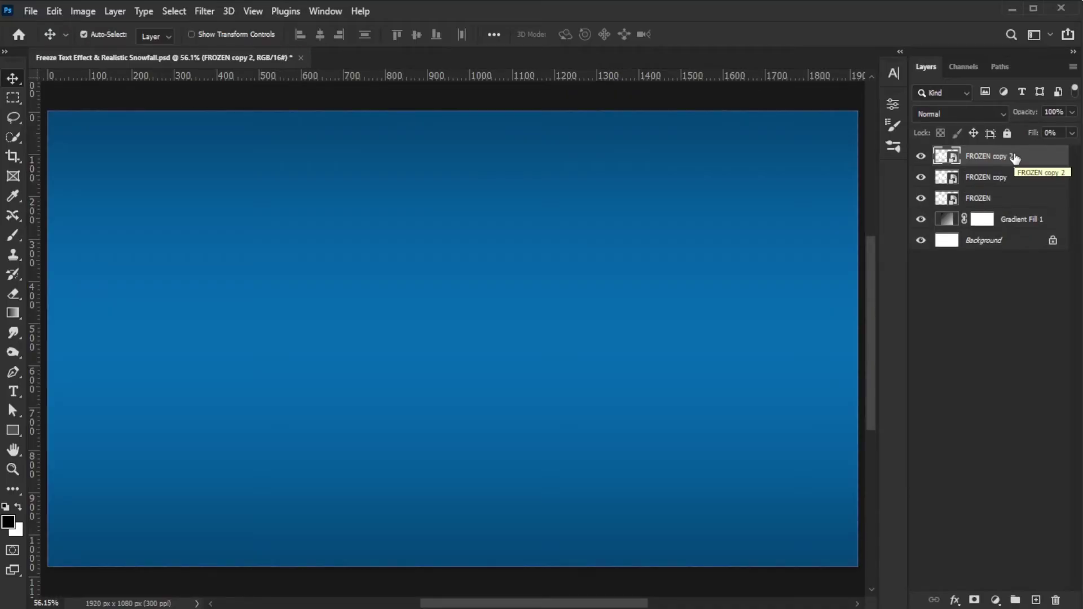
pyautogui.doubleClick(978, 198)
pyautogui.write('F')
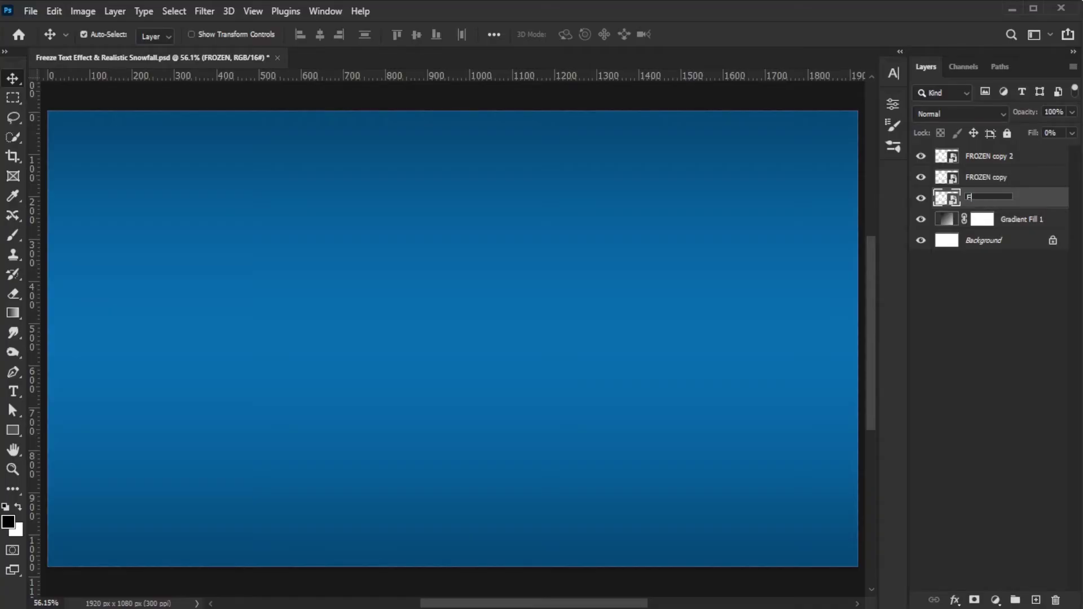
pyautogui.write('X1')
pyautogui.press('Return')
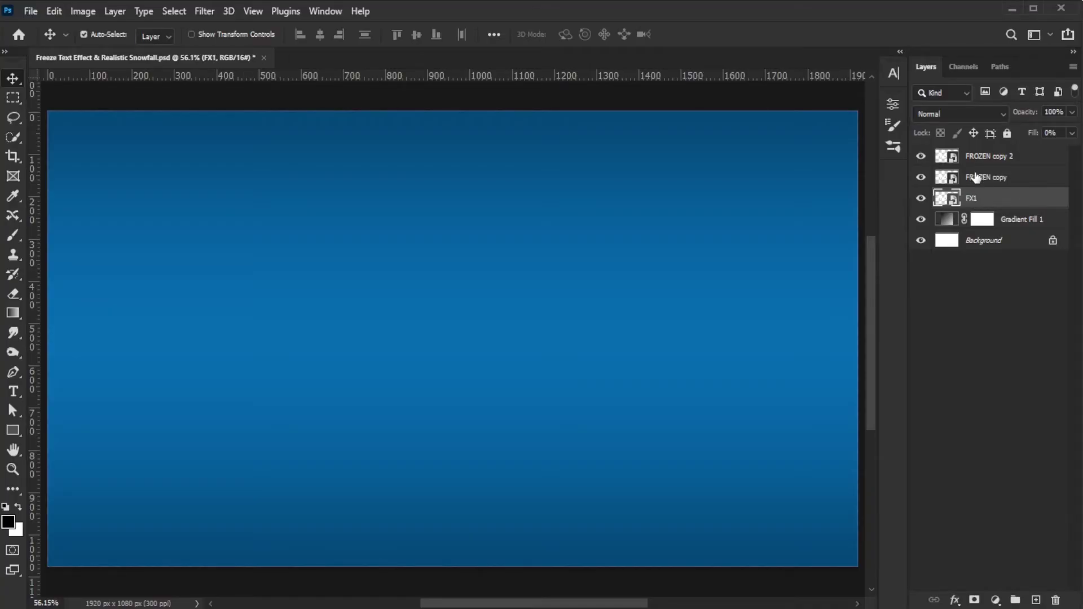
# - Rename the FROZEN copy layer FX2 and the FROZEN copy 2 layer Text_Placeholder
pyautogui.click(976, 177)
pyautogui.doubleClick(976, 177)
pyautogui.write('FX2')
pyautogui.press('Return')
pyautogui.doubleClick(996, 156)
pyautogui.write('Text_Placeholder')
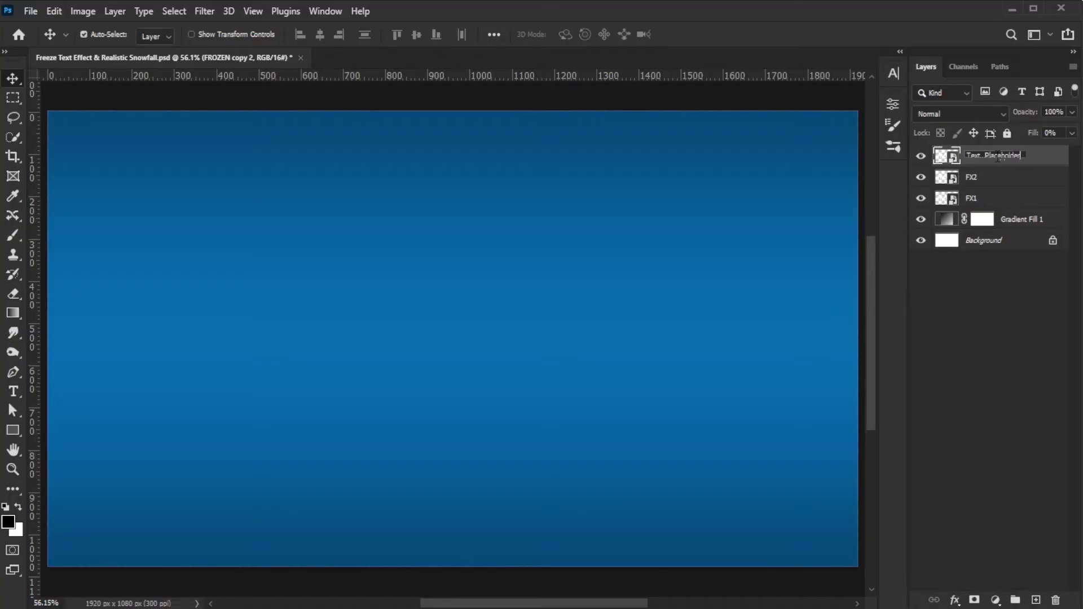
pyautogui.press('Return')
# - Add a Bevel & Emboss effect to FX1 with direction Up, size 25 px, soften 1 px and altitude 50°
pyautogui.click(973, 199)
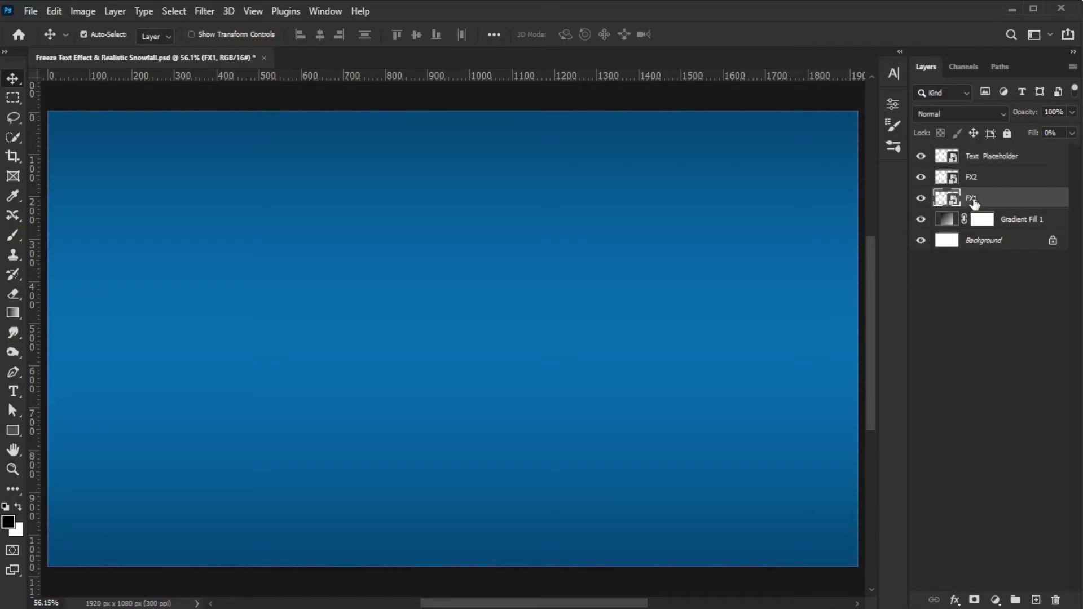
pyautogui.rightClick(994, 483)
pyautogui.click(993, 479)
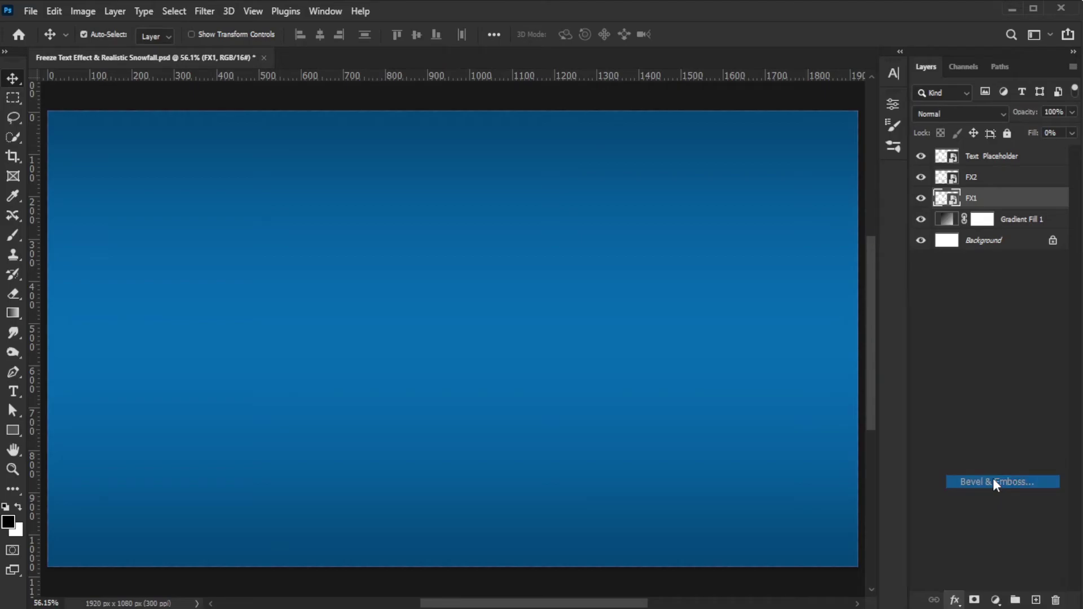
pyautogui.moveTo(820, 7)
pyautogui.mouseDown()
pyautogui.moveTo(906, 6)
pyautogui.moveTo(837, 6)
pyautogui.mouseUp()
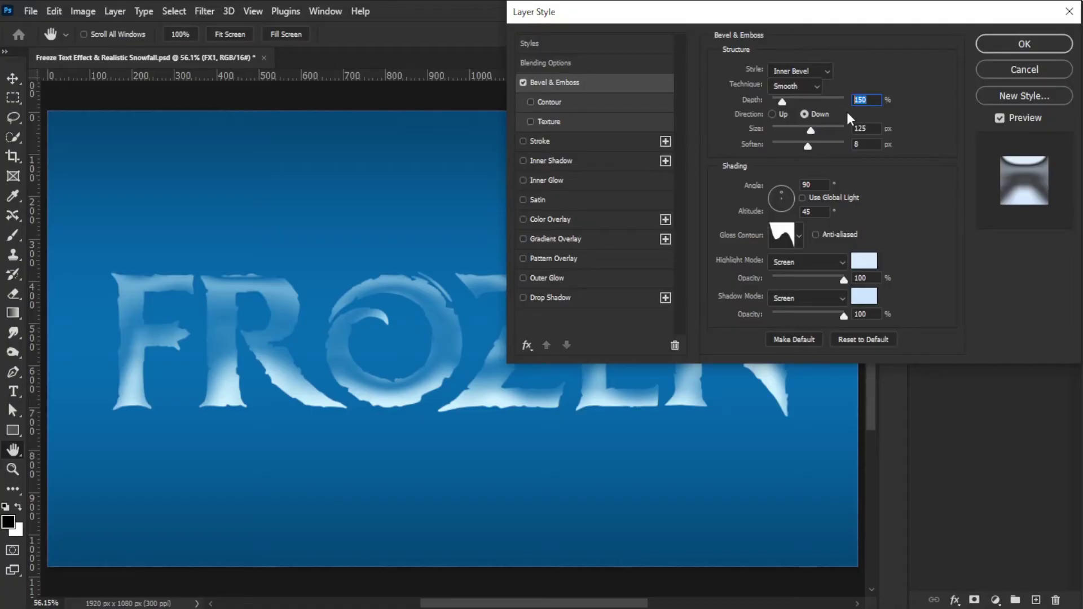
pyautogui.click(773, 114)
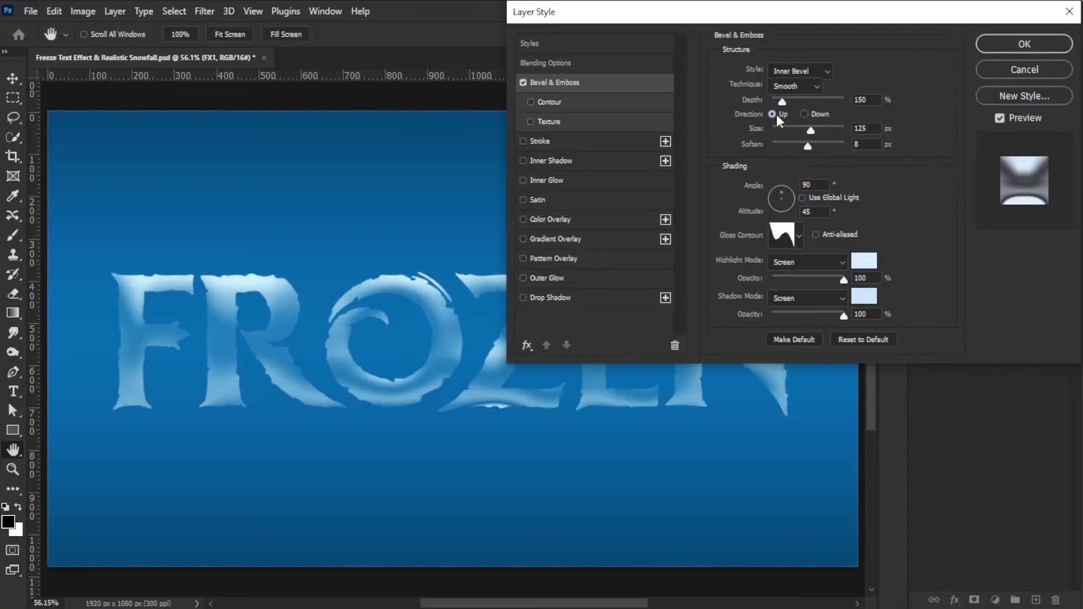
pyautogui.press('Tab')
pyautogui.write('25')
pyautogui.press('Tab')
pyautogui.write('1')
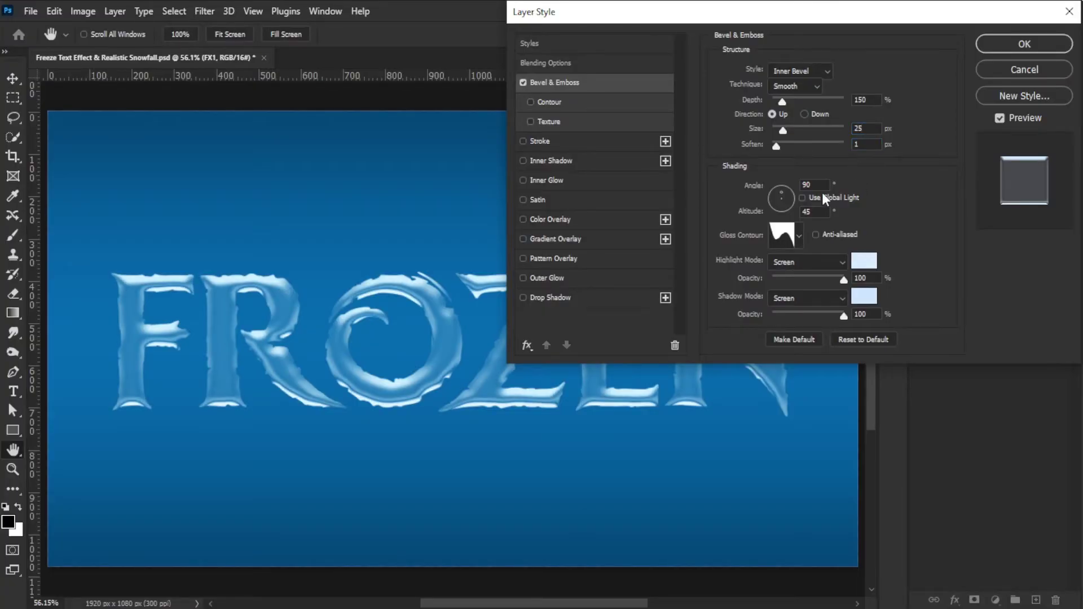
pyautogui.press('Tab')
pyautogui.write('50')
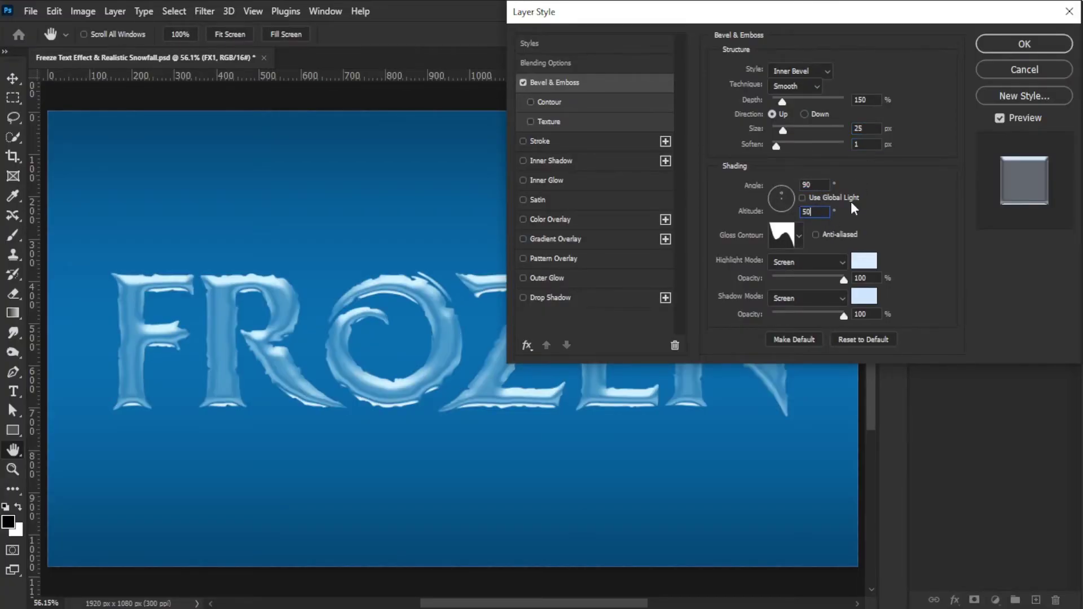
# - Review the bevel's gloss contour and highlight colour, and apply the Bevel & Emboss effect to FX1
pyautogui.click(798, 237)
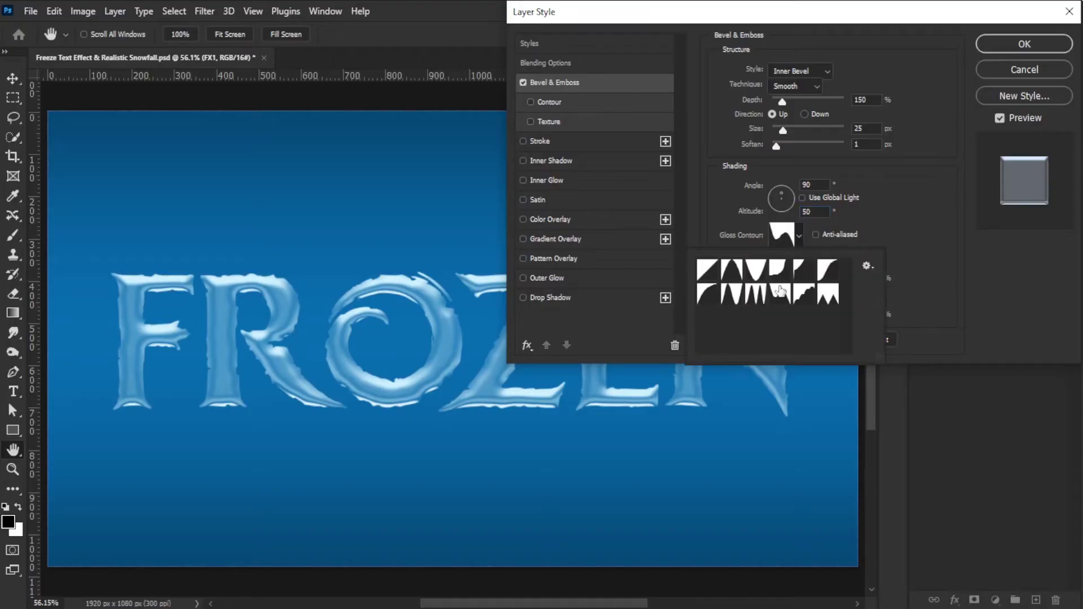
pyautogui.click(880, 217)
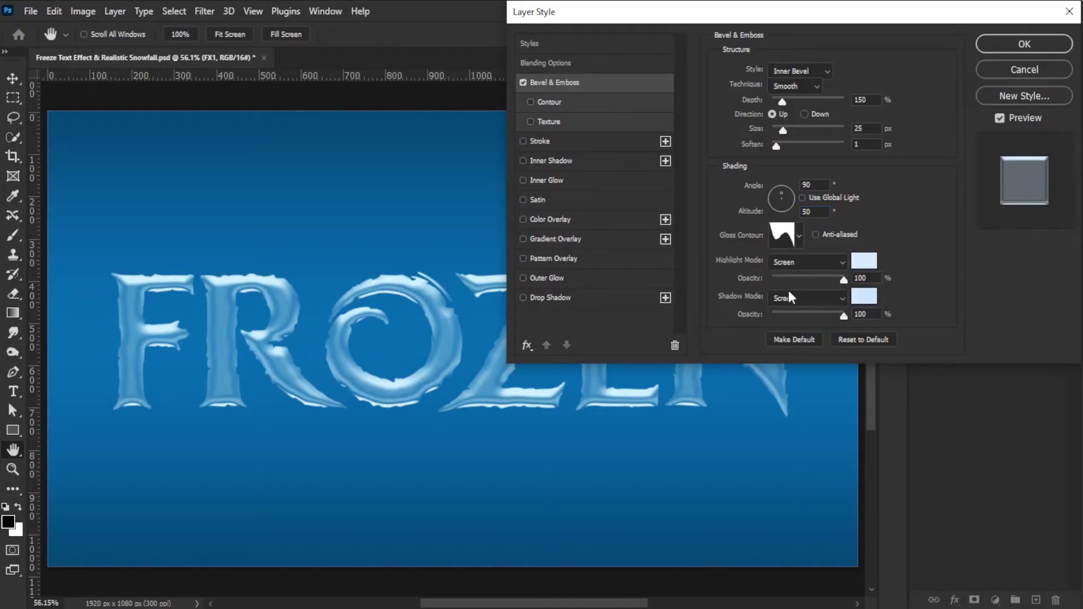
pyautogui.click(864, 261)
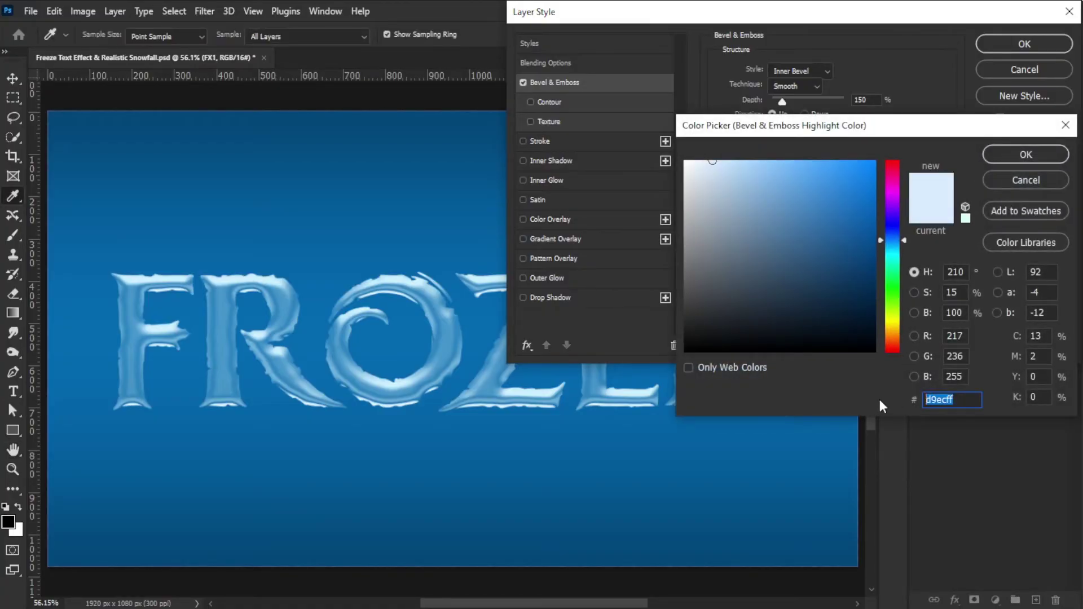
pyautogui.click(1004, 161)
pyautogui.click(1050, 40)
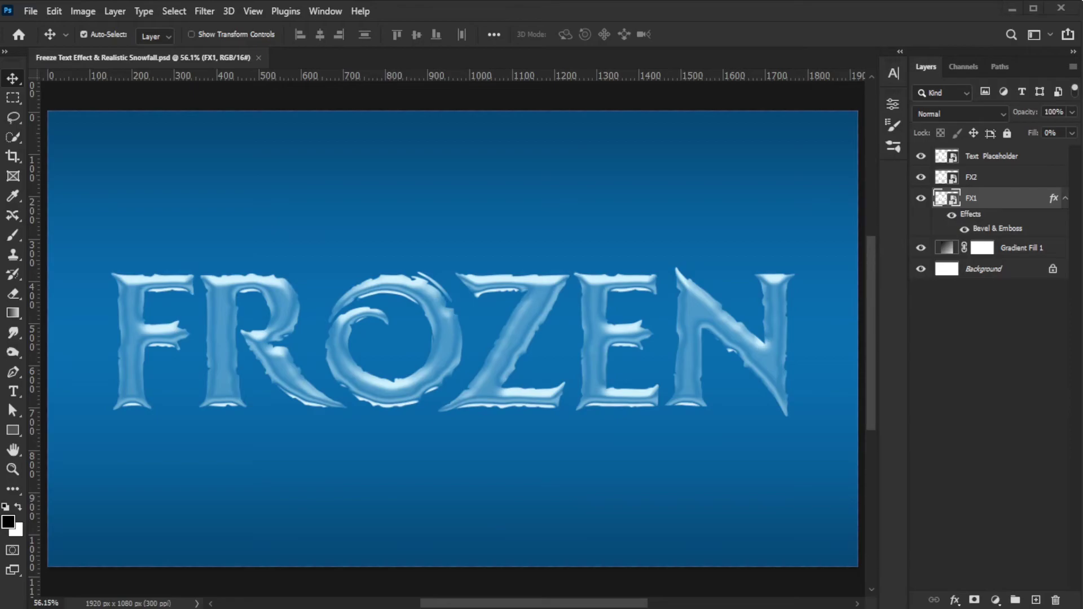
# - Switch to File Explorer and preview marble-texture.jpg from the Cool Frozen Text Effect folder
pyautogui.hotkey('alt', 'Tab')
pyautogui.click(497, 464)
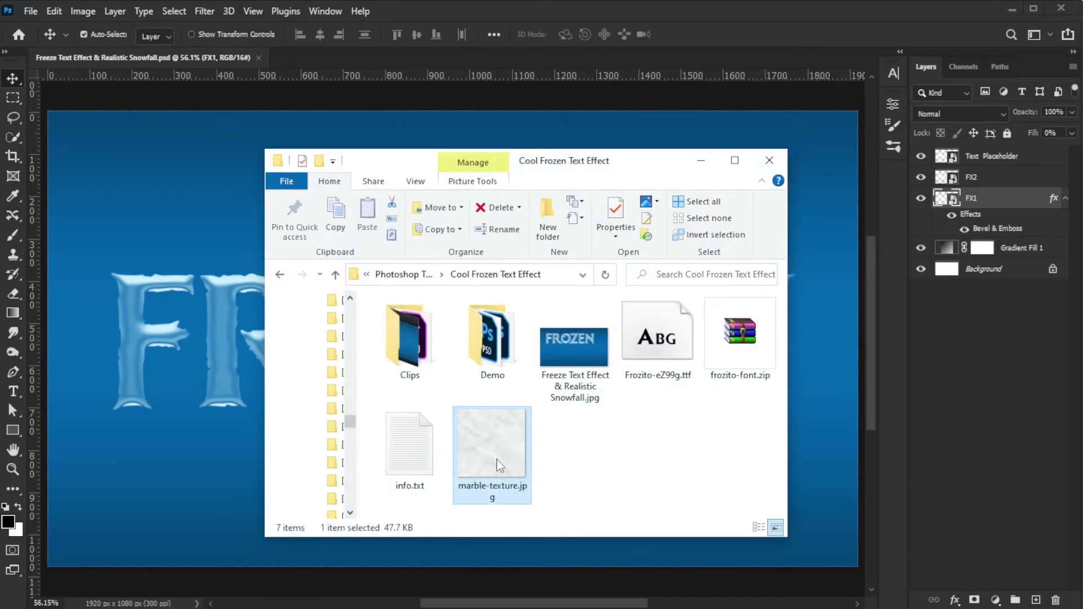
pyautogui.doubleClick(508, 457)
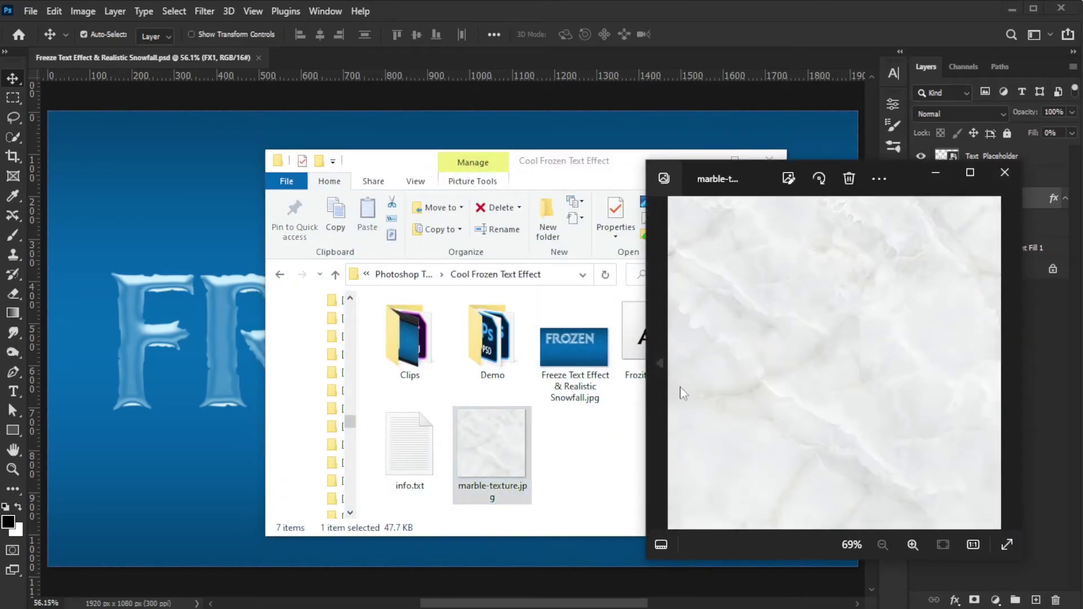
pyautogui.moveTo(843, 150); pyautogui.dragTo(621, 143)
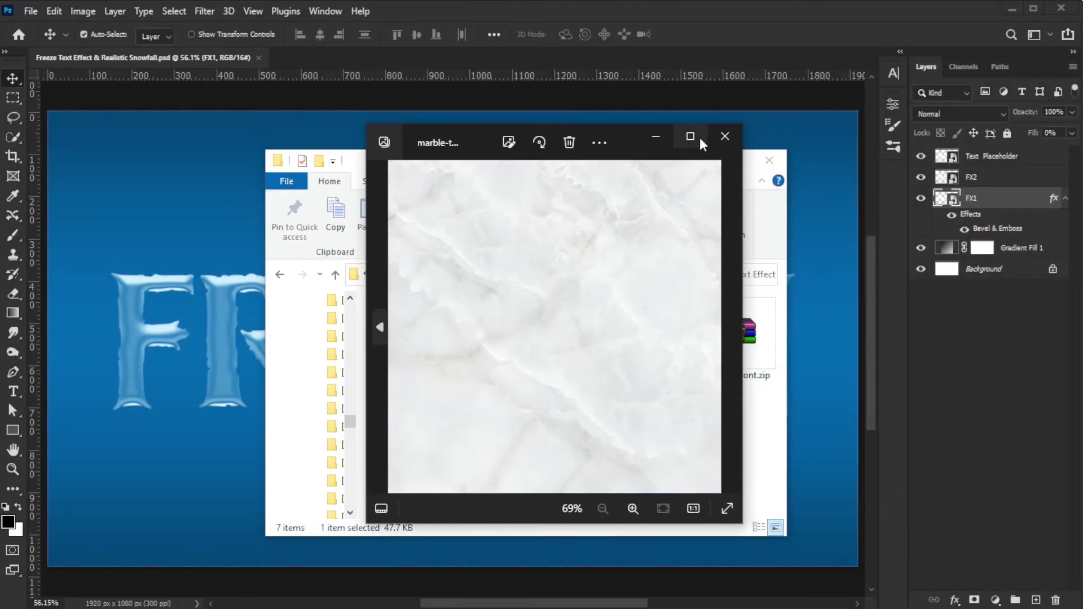
pyautogui.click(723, 136)
# - Open marble-texture.jpg in Photoshop, define the whole image as a pattern, and close the texture document
pyautogui.moveTo(490, 446); pyautogui.dragTo(350, 57)
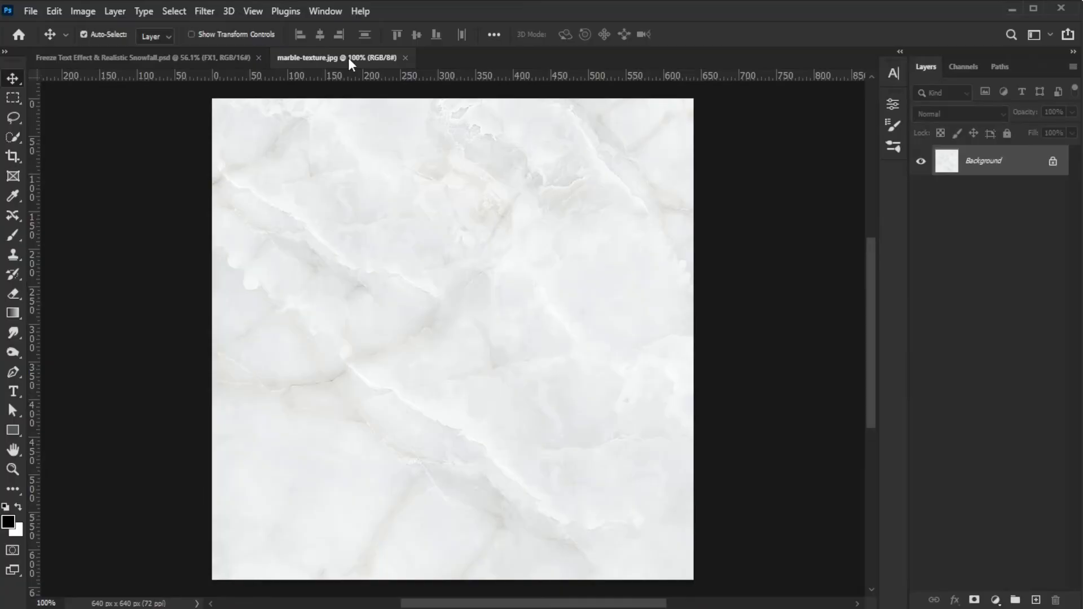
pyautogui.press('ctrl')
pyautogui.hotkey('ctrl', 'a')
pyautogui.click(55, 11)
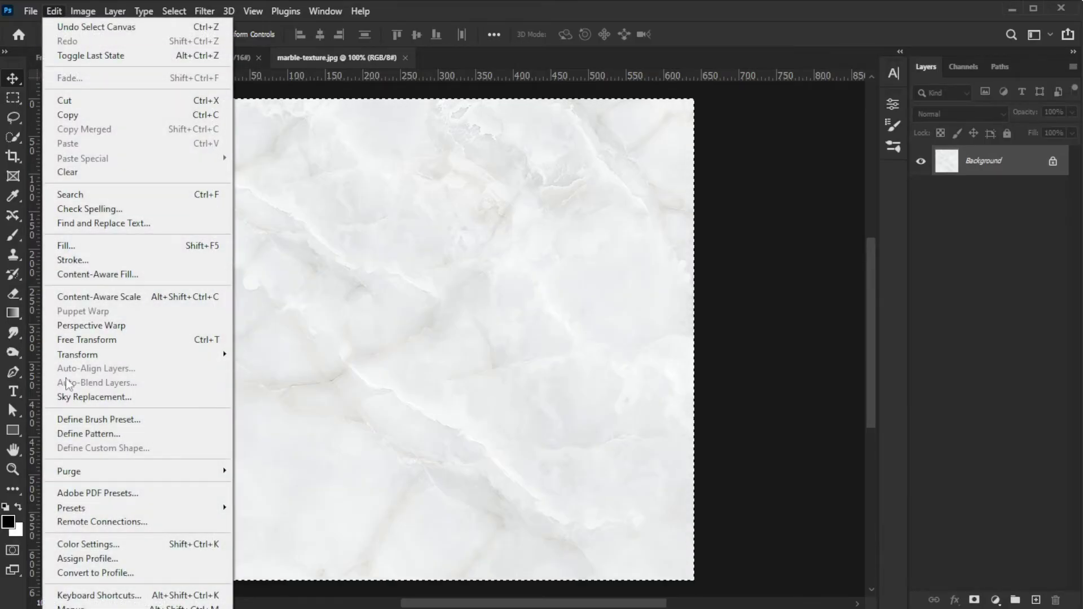
pyautogui.click(93, 433)
pyautogui.click(541, 220)
pyautogui.doubleClick(540, 220)
pyautogui.click(689, 206)
pyautogui.hotkey('ctrl', 'd')
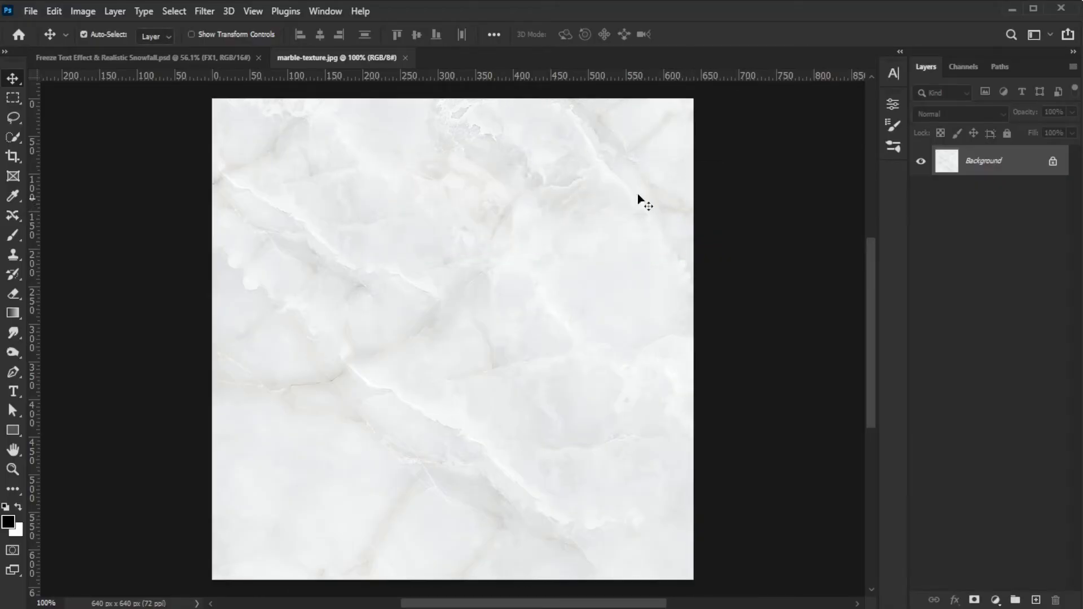
pyautogui.click(405, 58)
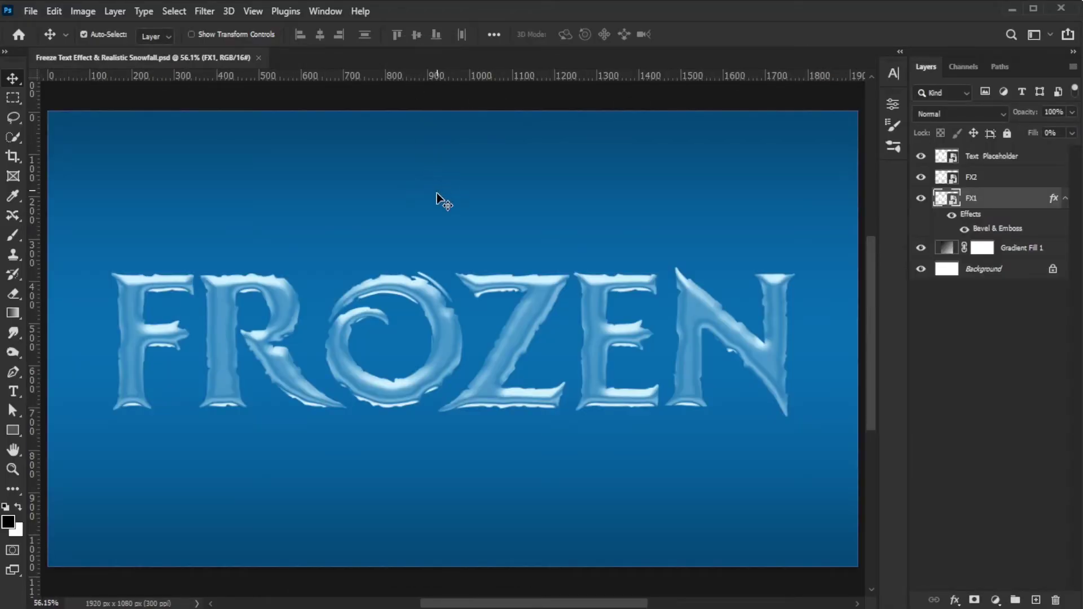
# - Enable Texture in FX1's Bevel & Emboss effect and choose the marble pattern for it
pyautogui.doubleClick(990, 230)
pyautogui.doubleClick(991, 234)
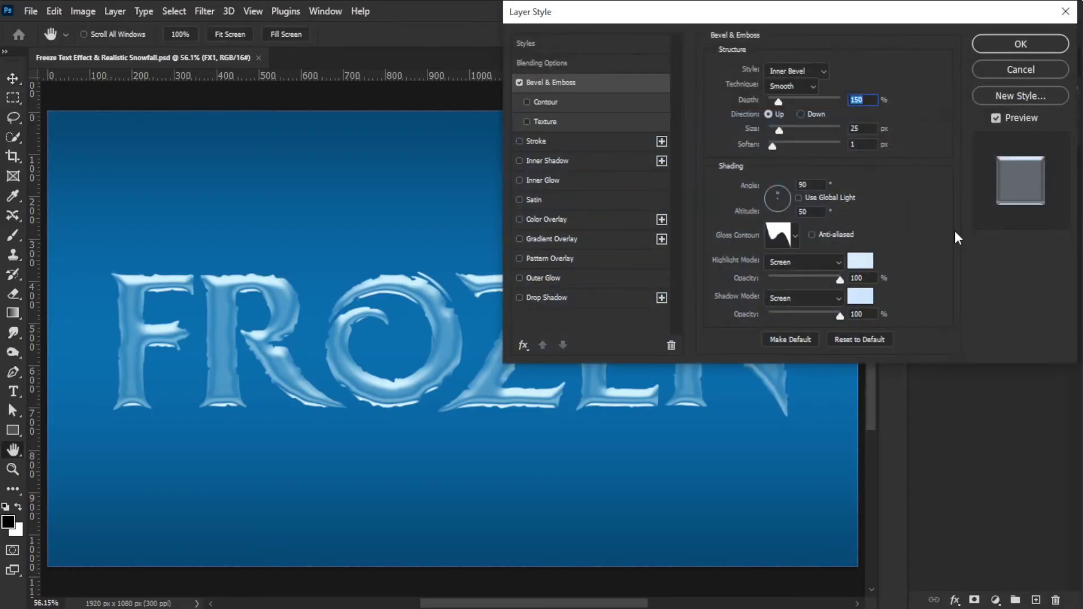
pyautogui.click(568, 122)
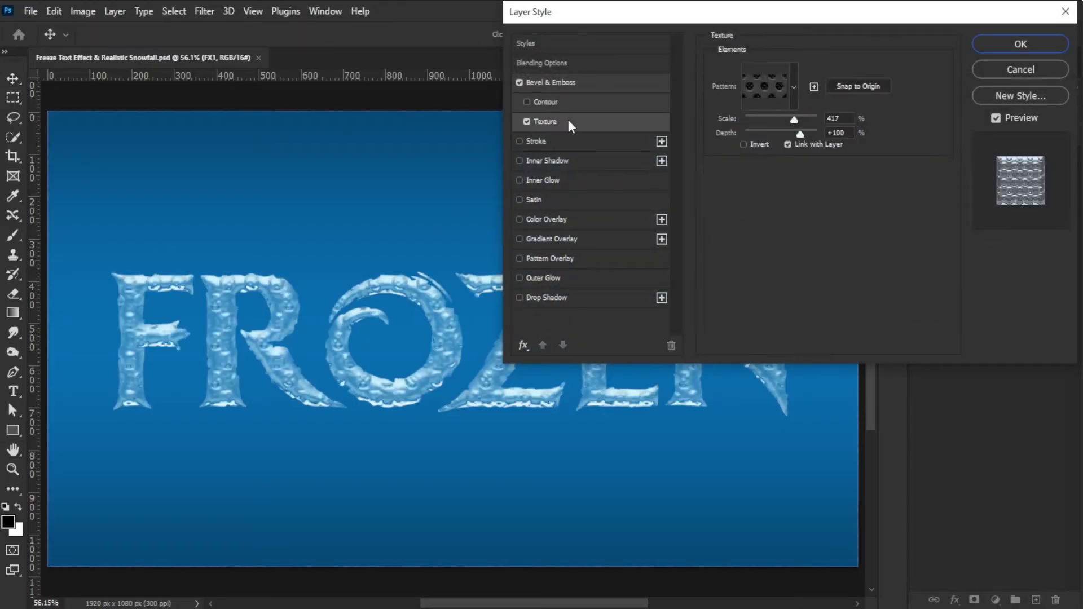
pyautogui.click(794, 87)
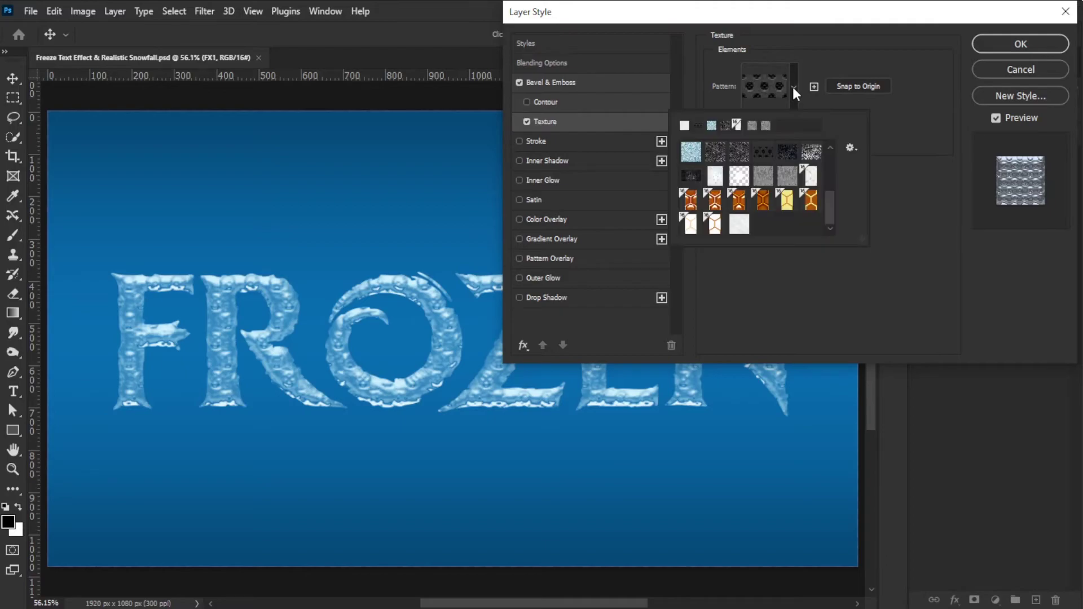
pyautogui.click(739, 224)
pyautogui.click(906, 225)
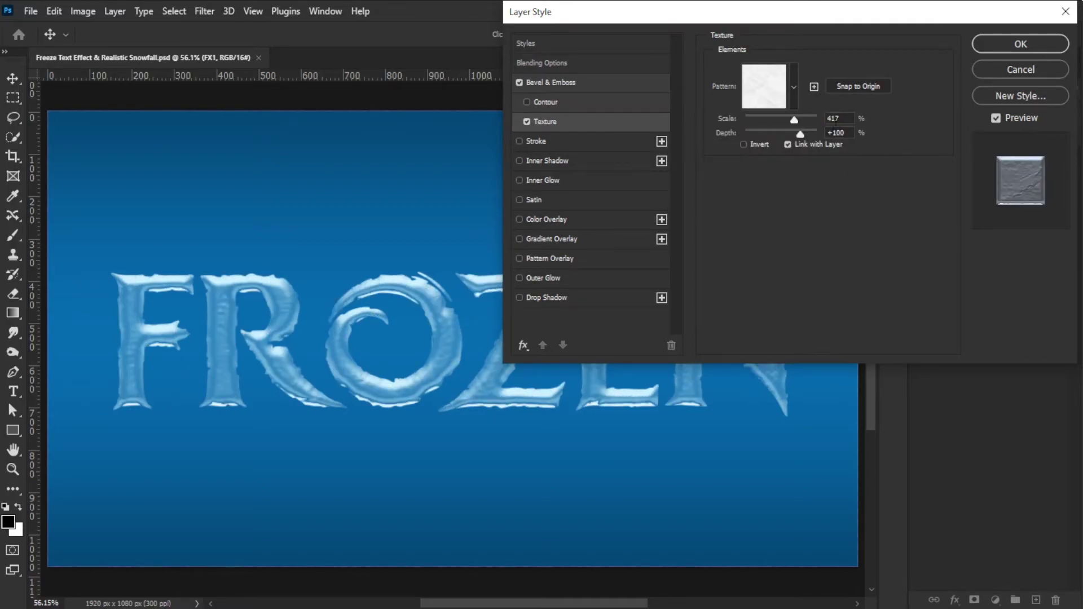
# - Set the bevel texture's scale to 25% and its depth to +100%
pyautogui.write('25')
pyautogui.press('Tab')
pyautogui.write('504')
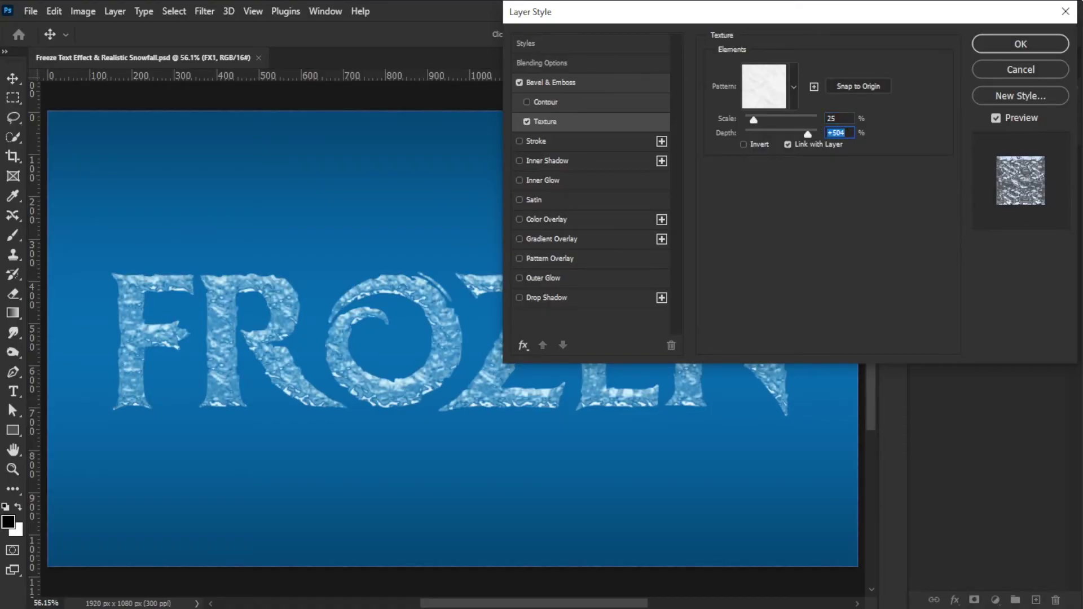
pyautogui.write('100')
pyautogui.press('Return')
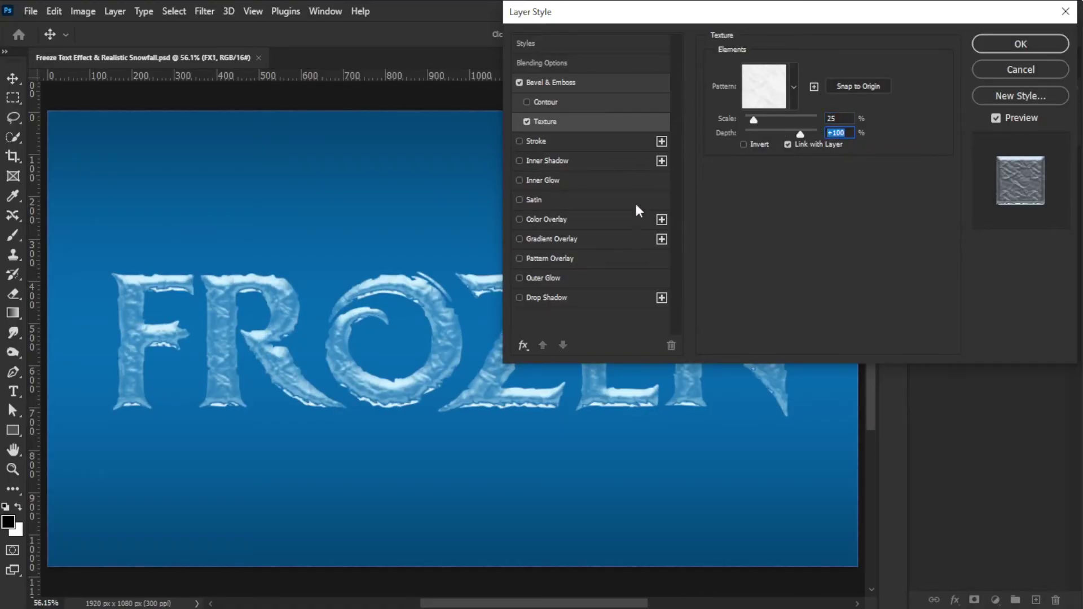
# - Add an Outer Glow to FX1 with the Screen blend mode and 75% opacity
pyautogui.click(557, 281)
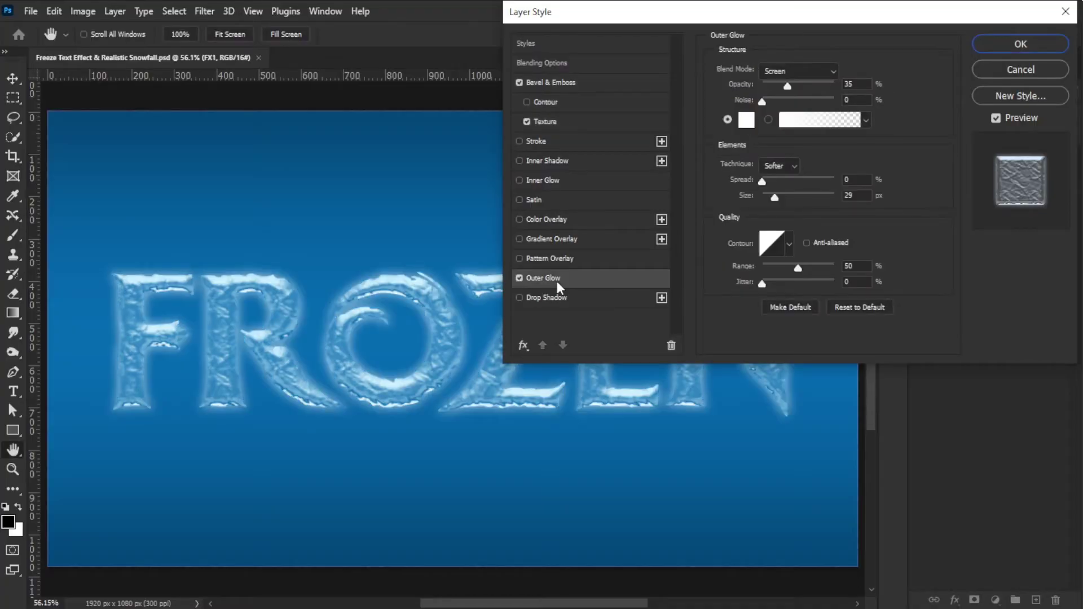
pyautogui.click(797, 69)
pyautogui.click(803, 210)
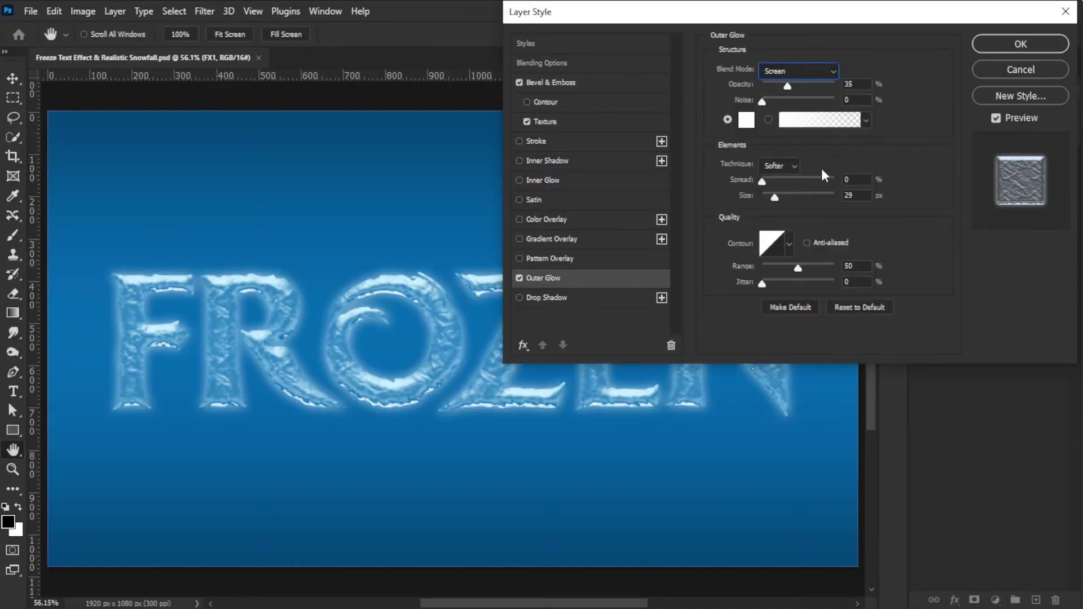
pyautogui.doubleClick(851, 83)
pyautogui.write('75')
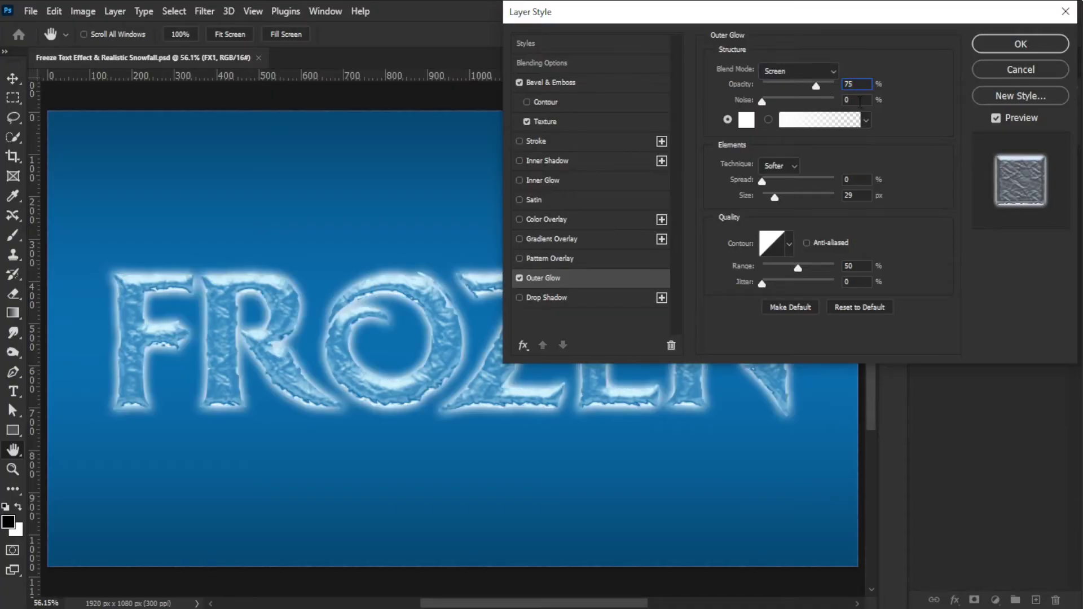
# - Set the outer glow colour to d9ecff
pyautogui.click(860, 101)
pyautogui.click(746, 120)
pyautogui.write('d9ecff')
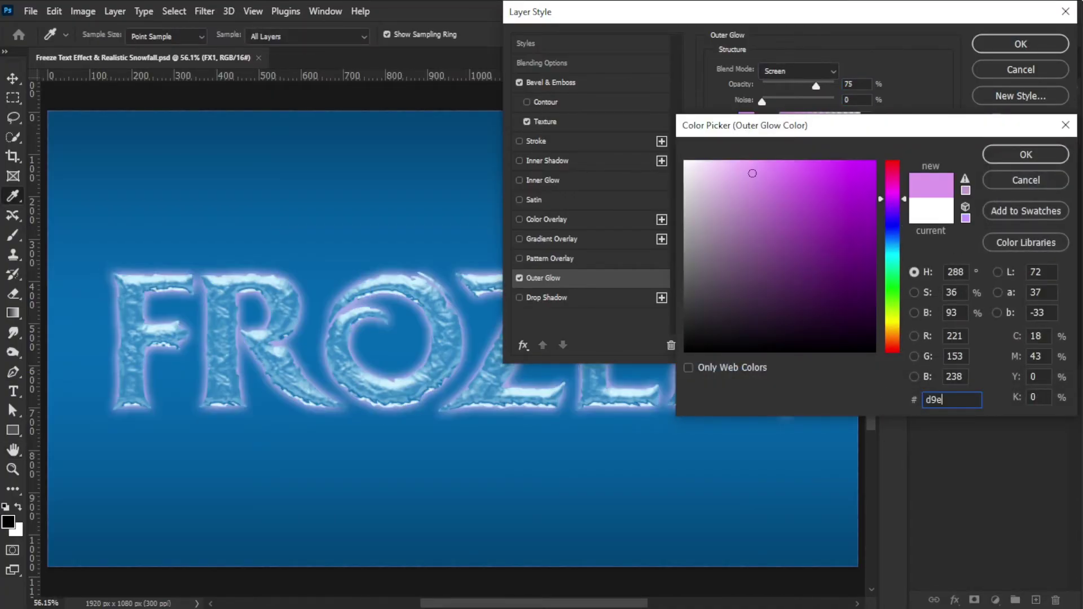
pyautogui.click(1021, 156)
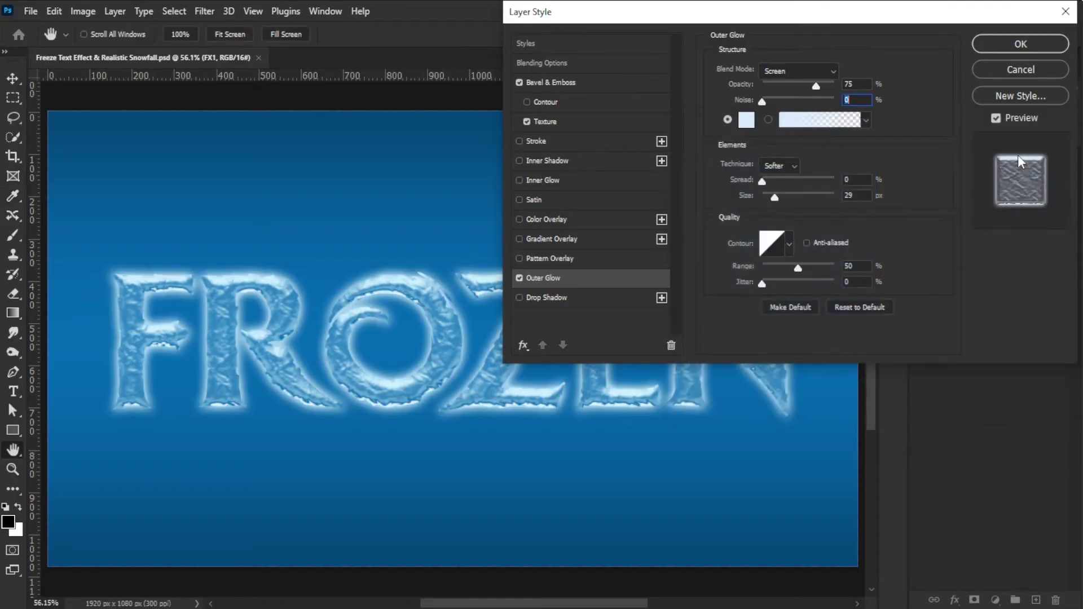
# - Set FX1's outer glow to 100% spread, 2 px size and 100% range, and apply the layer style
pyautogui.click(858, 179)
pyautogui.write('2')
pyautogui.moveTo(765, 183); pyautogui.dragTo(854, 181)
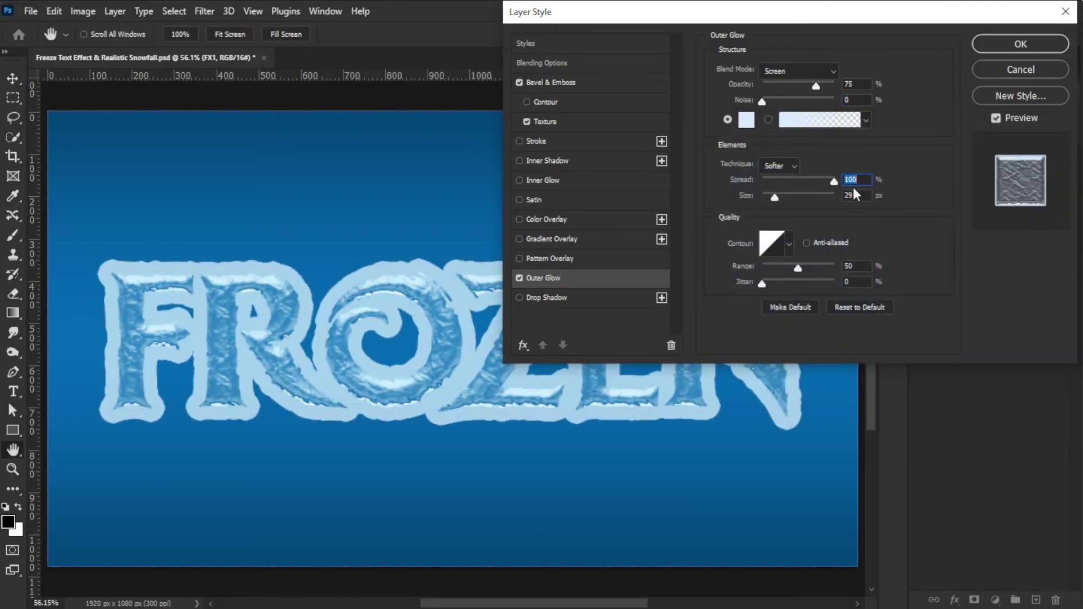
pyautogui.click(856, 196)
pyautogui.press('BackSpace')
pyautogui.press('Tab')
pyautogui.moveTo(825, 270); pyautogui.dragTo(839, 269)
pyautogui.click(860, 281)
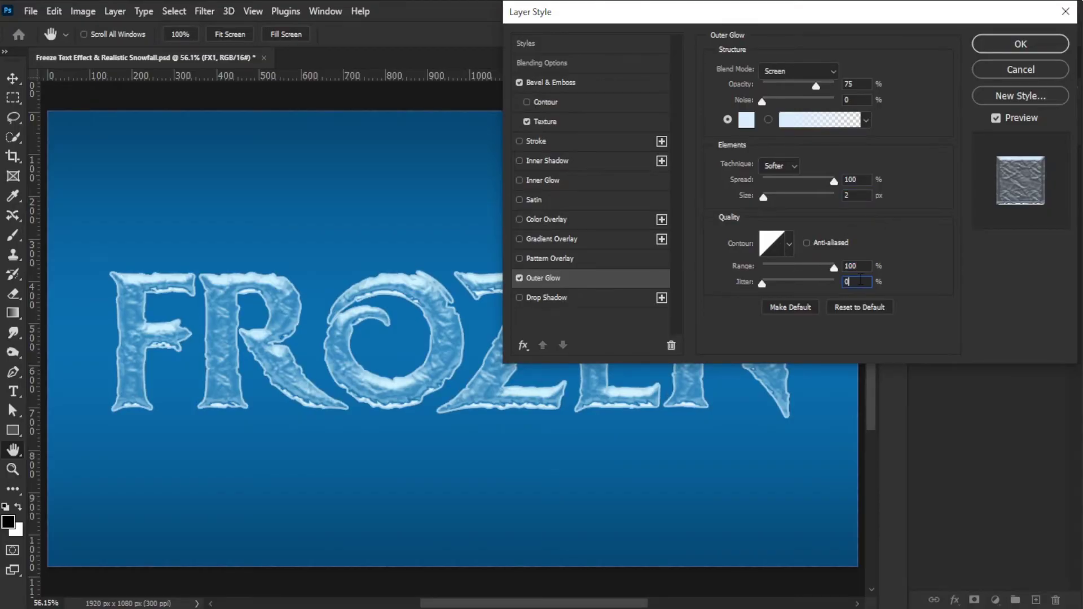
pyautogui.click(1007, 45)
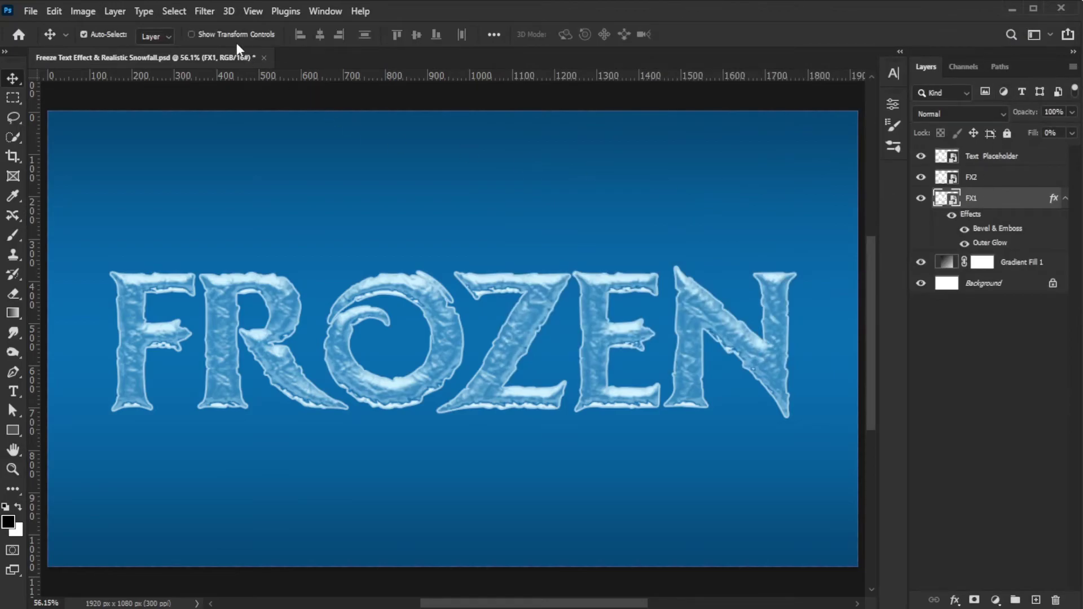
# - Apply the Ripple distortion filter to FX1 with an amount of 100% and Medium size
pyautogui.click(205, 11)
pyautogui.moveTo(226, 232)
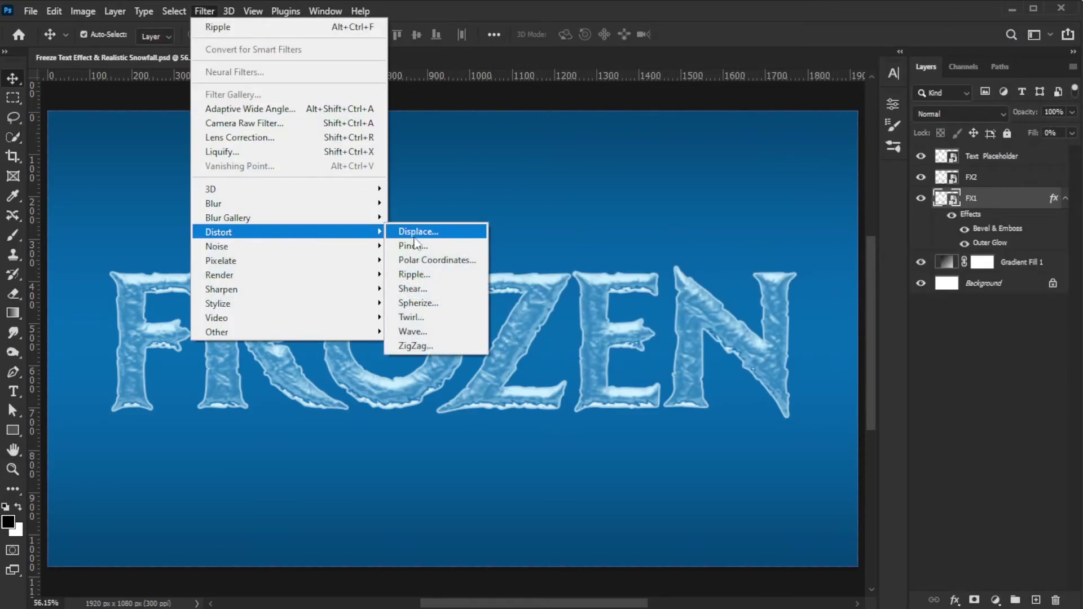
pyautogui.click(414, 275)
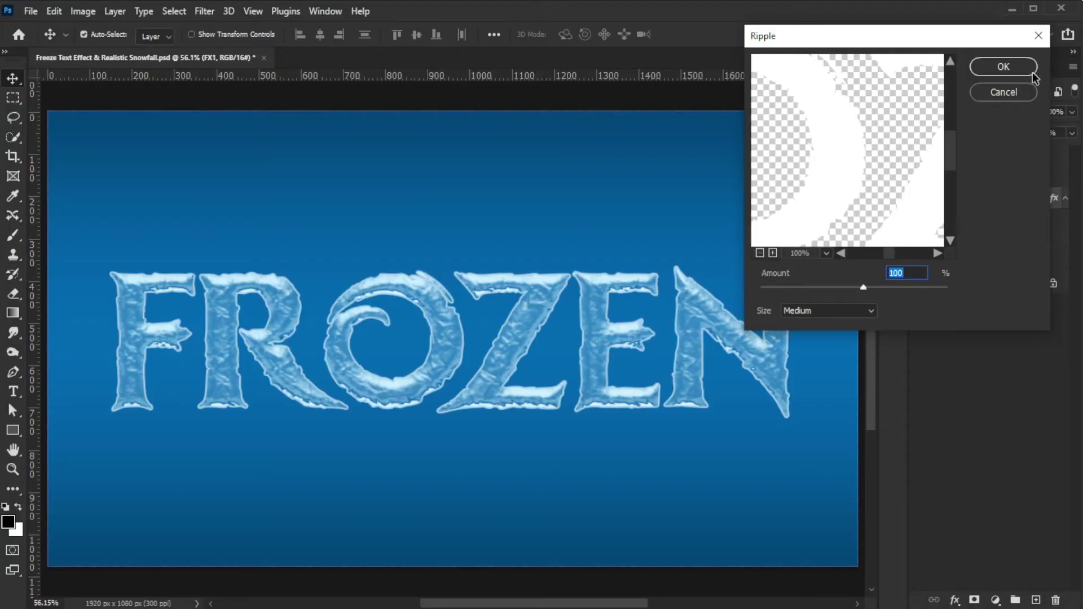
pyautogui.click(1015, 67)
# - Add Bevel & Emboss to FX2 as a smooth inner bevel with 150% depth, 30 px size and 2 px soften
pyautogui.click(993, 180)
pyautogui.click(955, 600)
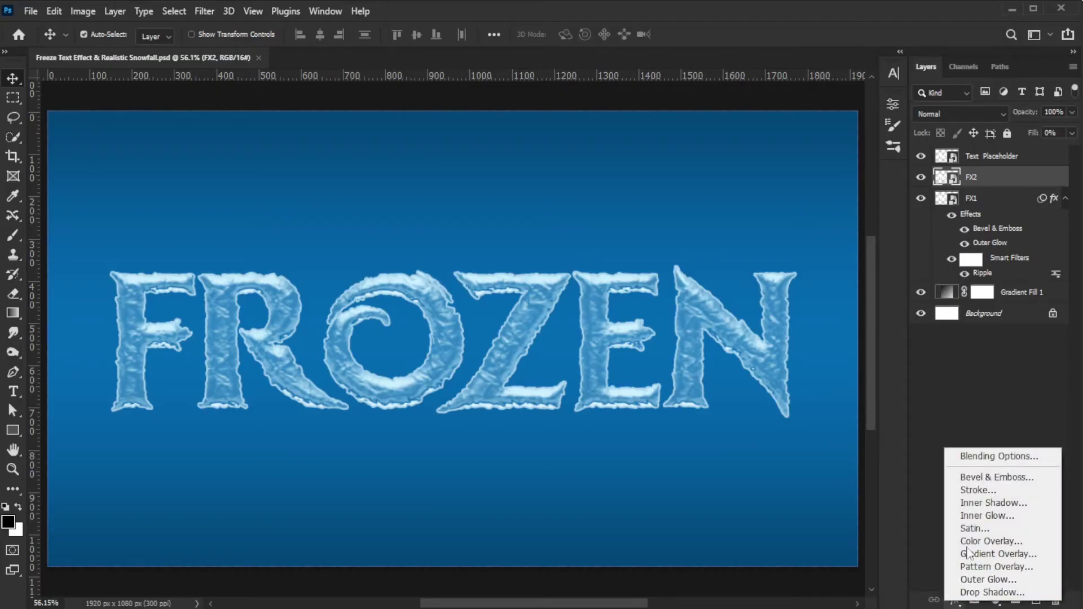
pyautogui.click(983, 476)
pyautogui.moveTo(823, 12)
pyautogui.mouseDown()
pyautogui.moveTo(720, 202)
pyautogui.moveTo(823, 12)
pyautogui.mouseUp()
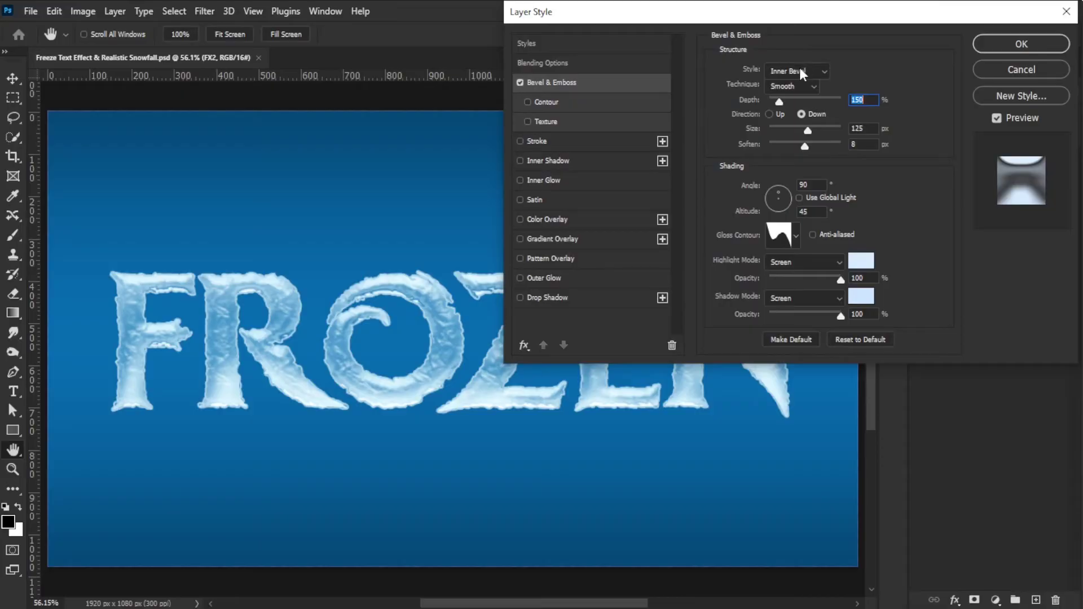
pyautogui.press('Tab')
pyautogui.write('30')
pyautogui.press('Tab')
pyautogui.write('2')
pyautogui.press('Tab')
pyautogui.press('Tab')
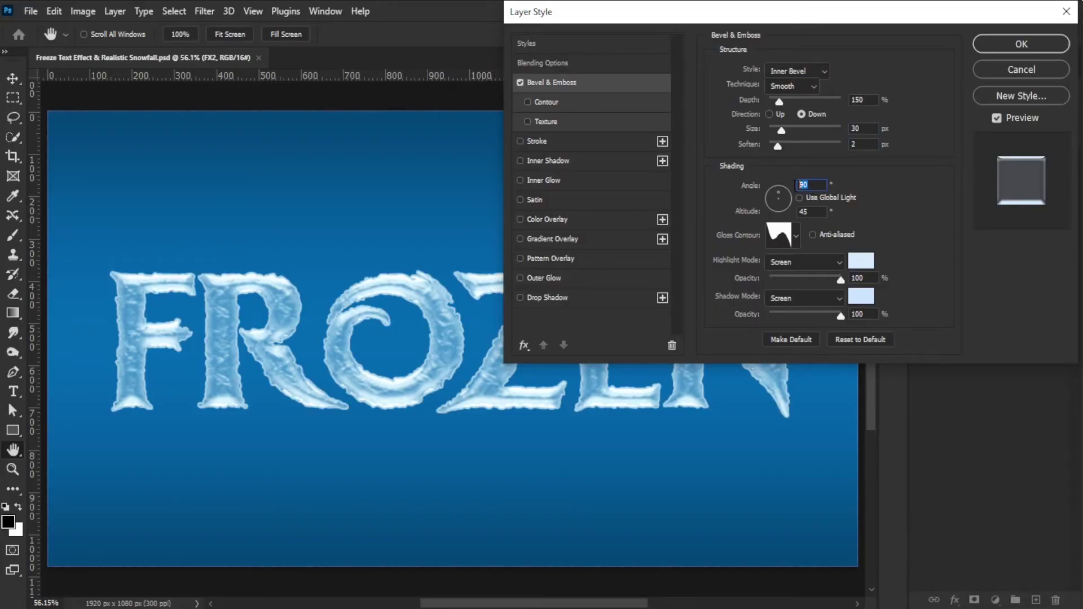
# - Check the gloss contour and highlight colour of FX2's bevel
pyautogui.click(797, 233)
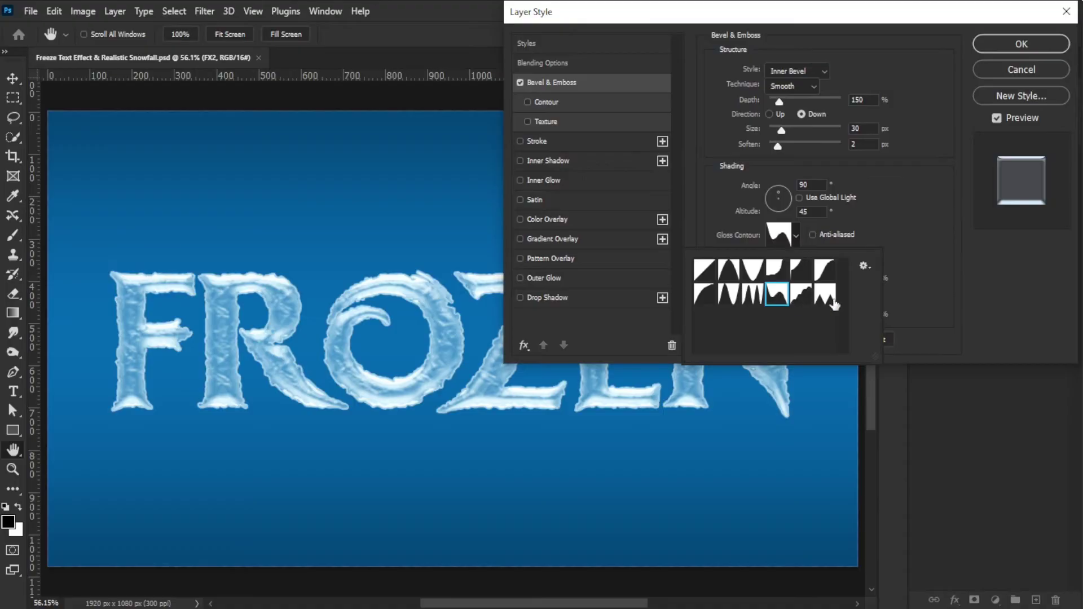
pyautogui.click(902, 301)
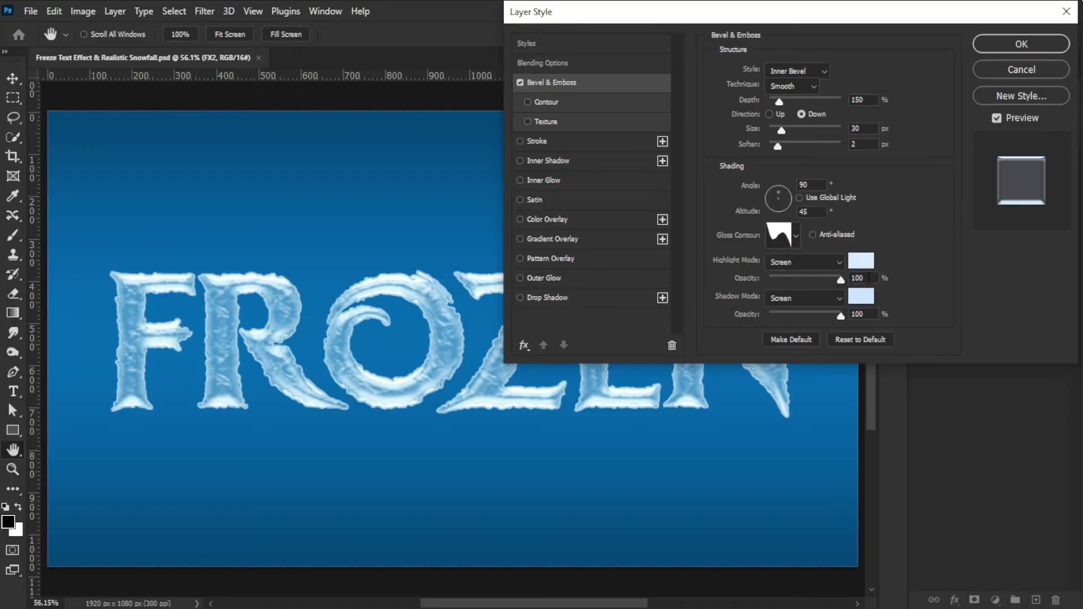
pyautogui.click(862, 261)
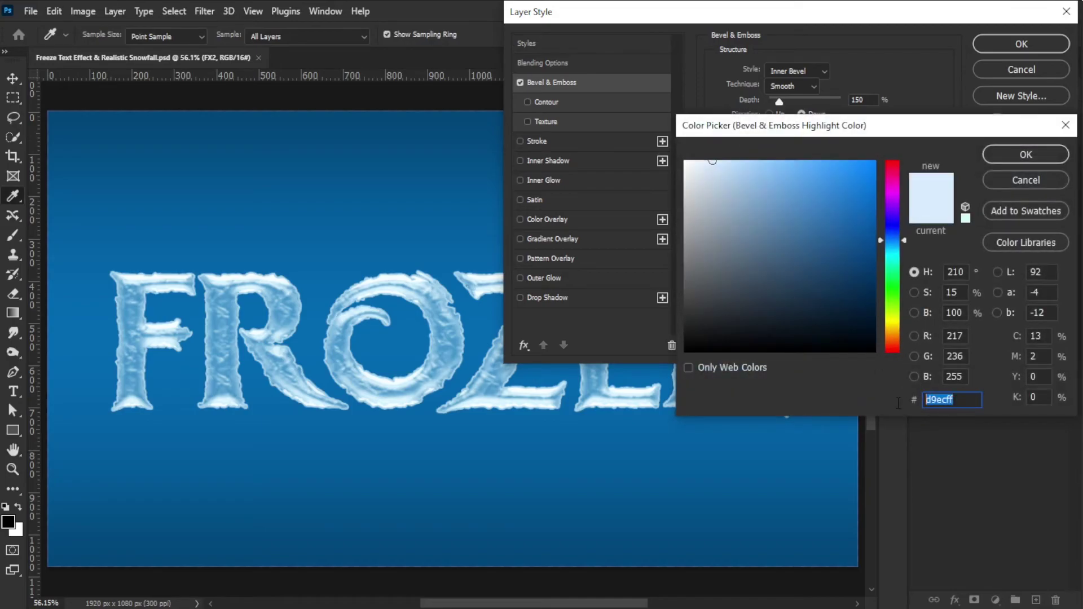
pyautogui.click(1024, 155)
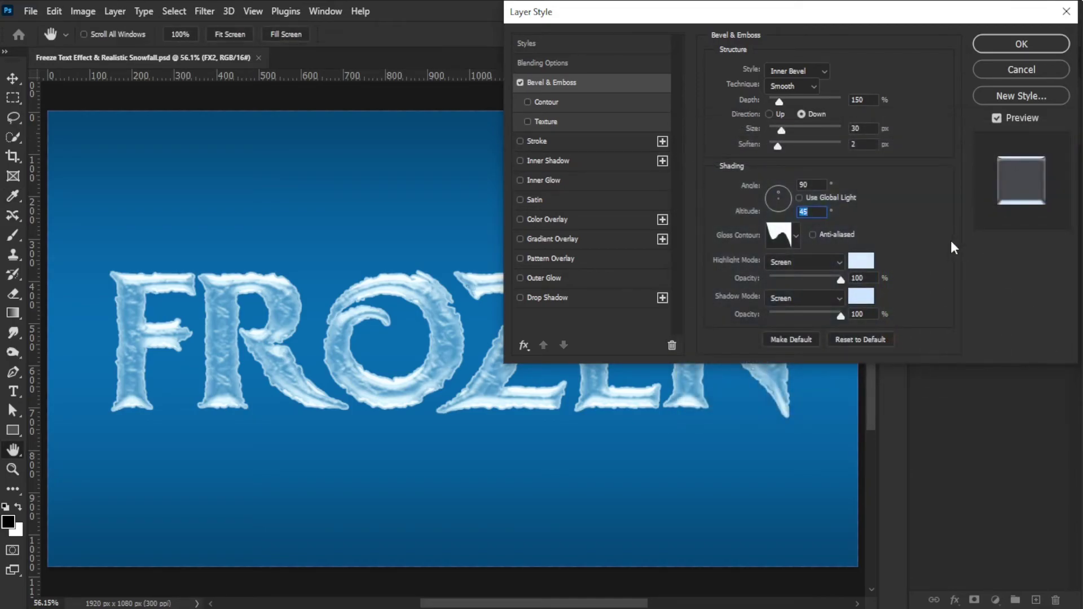
# - Enable Texture in FX2's bevel with the white marble pattern, 100% scale and +100% depth
pyautogui.click(608, 123)
pyautogui.click(794, 87)
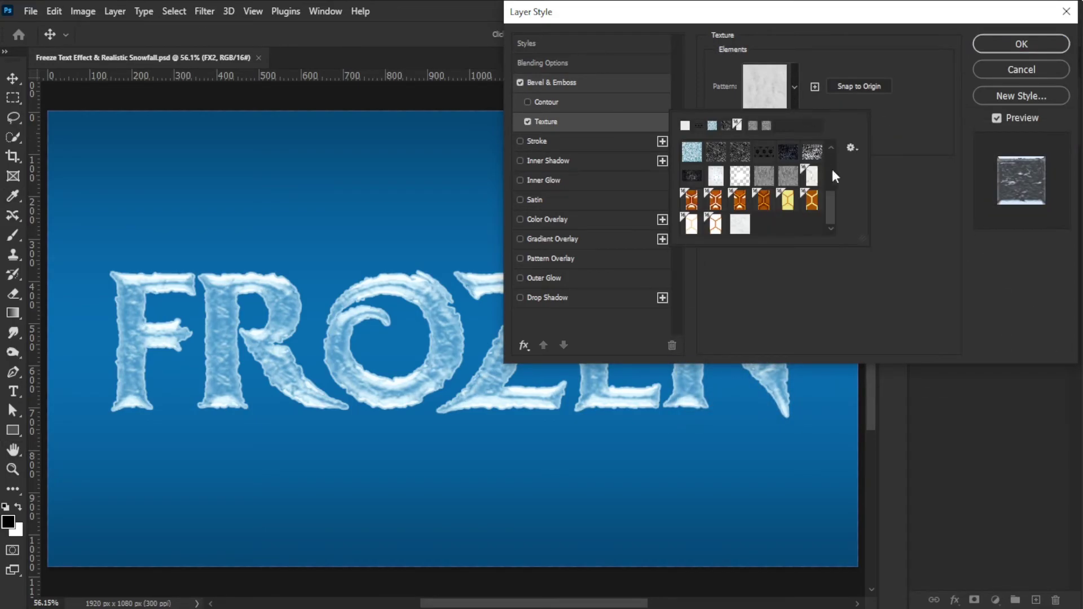
pyautogui.click(739, 224)
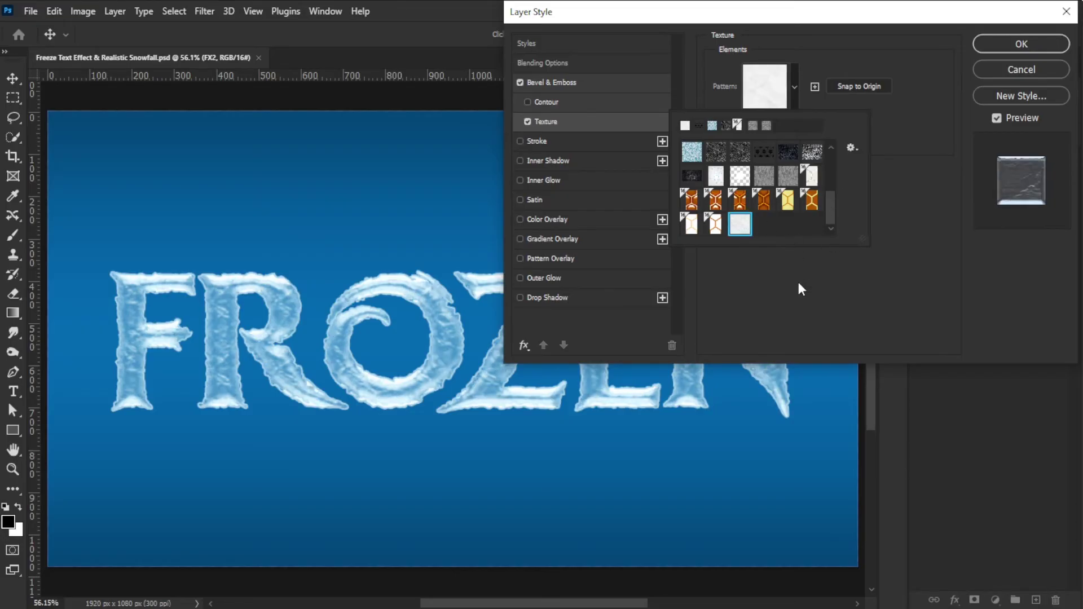
pyautogui.click(797, 279)
pyautogui.doubleClick(835, 118)
pyautogui.write('100')
pyautogui.press('Tab')
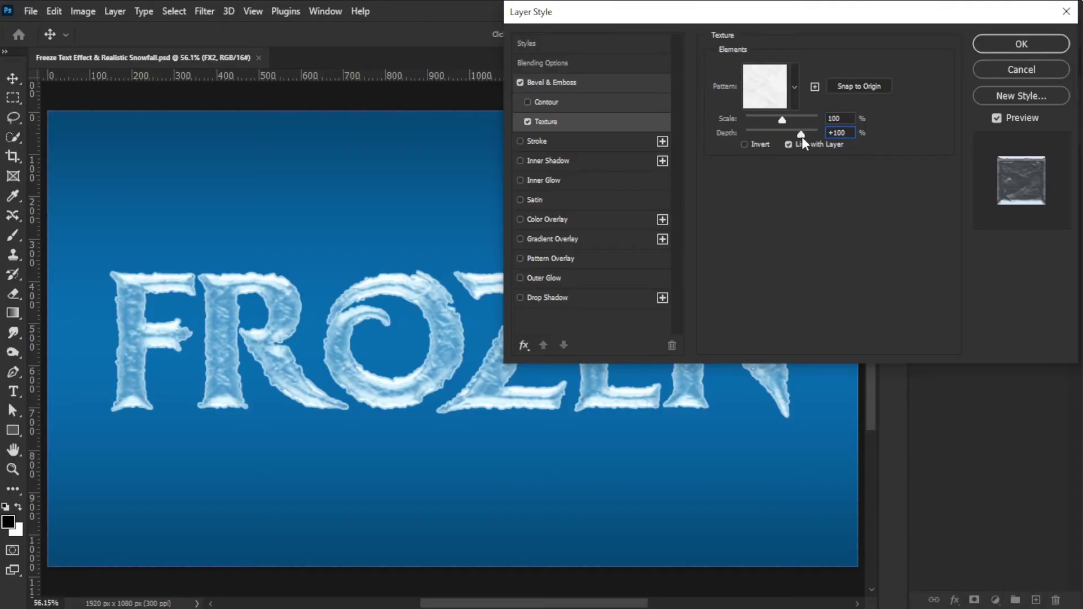
# - Add an Inner Glow to FX2 in Screen mode with 50% opacity, colour cceeff and 30 px size
pyautogui.click(596, 184)
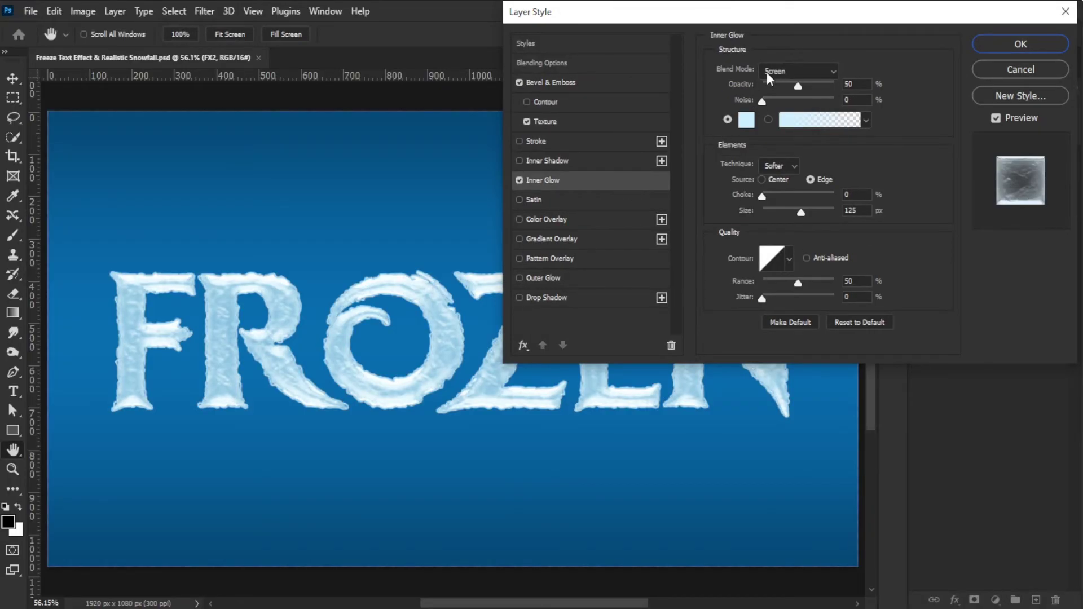
pyautogui.click(748, 120)
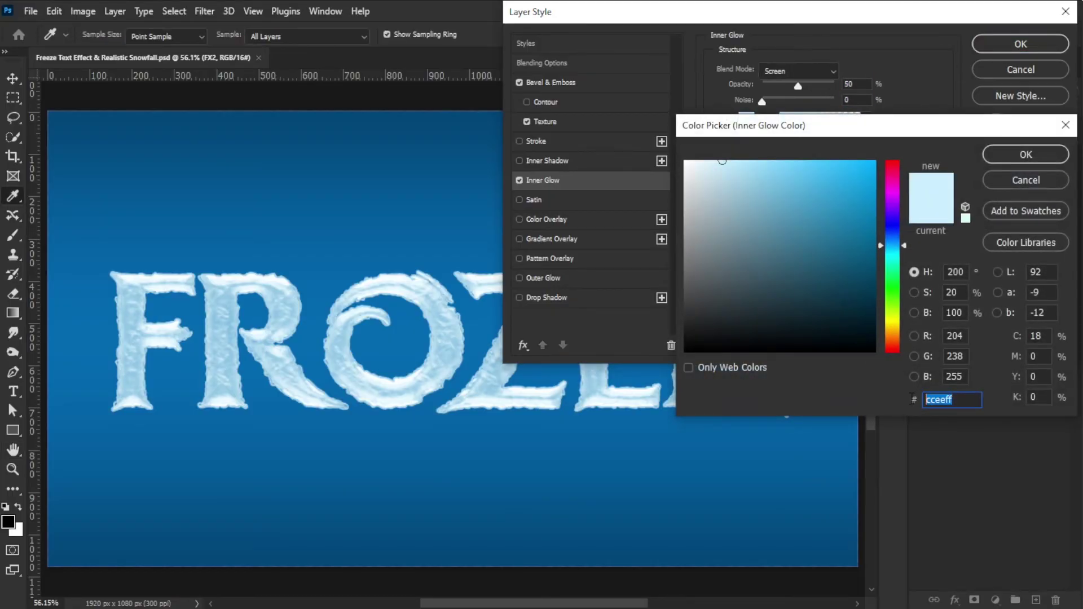
pyautogui.click(1008, 161)
pyautogui.doubleClick(856, 211)
pyautogui.write('30')
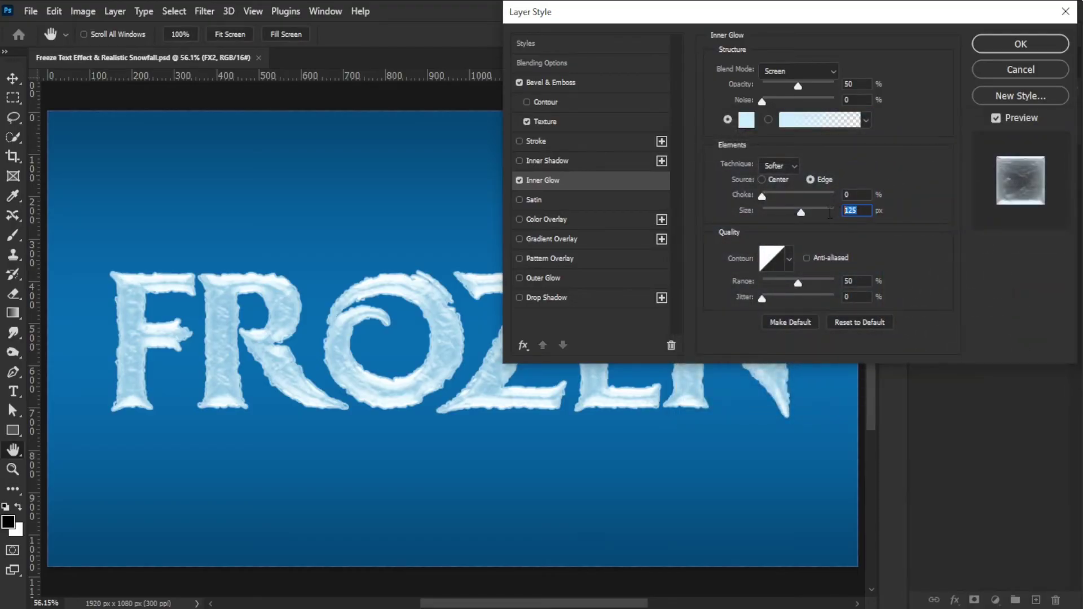
# - Add a white Screen-mode Drop Shadow to FX2 with 75% opacity, -90° angle, 2 px distance, 30% spread and 3 px size, and apply the style
pyautogui.click(571, 297)
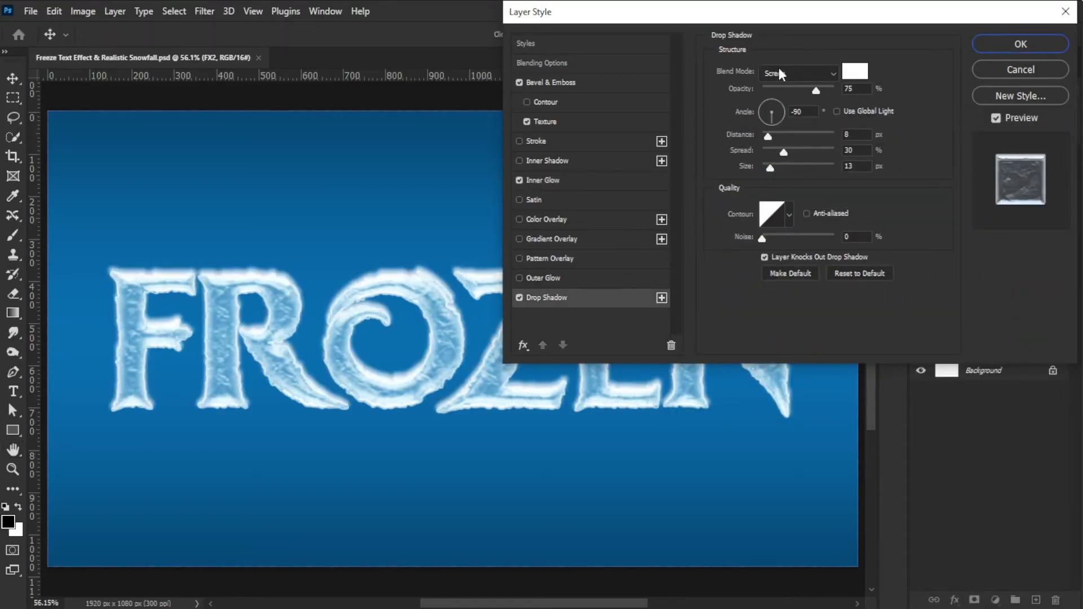
pyautogui.doubleClick(847, 89)
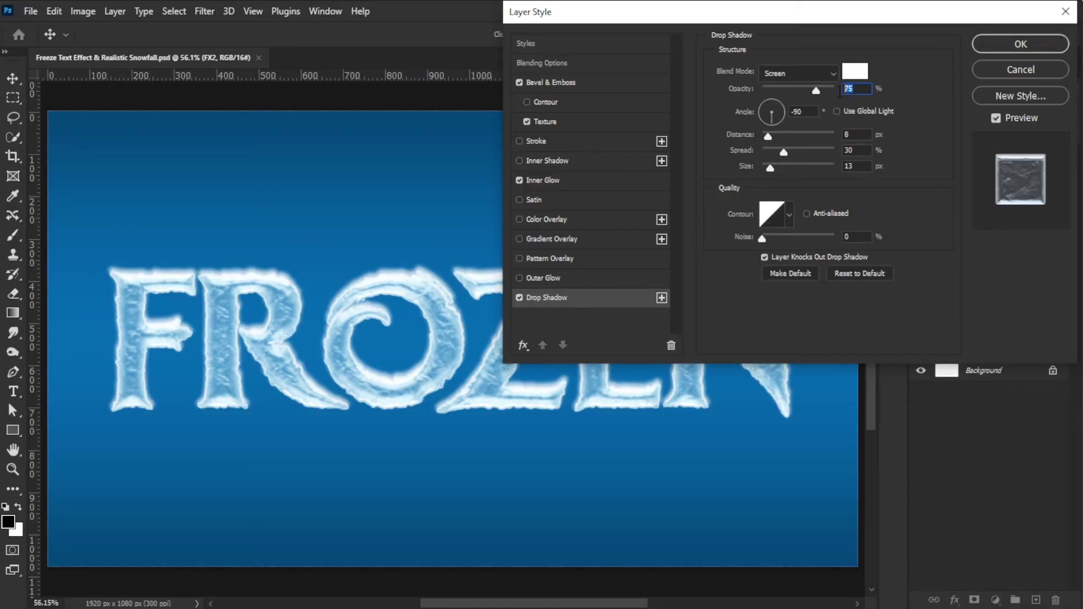
pyautogui.doubleClick(792, 112)
pyautogui.press('Tab')
pyautogui.write('2')
pyautogui.press('Tab')
pyautogui.write('3')
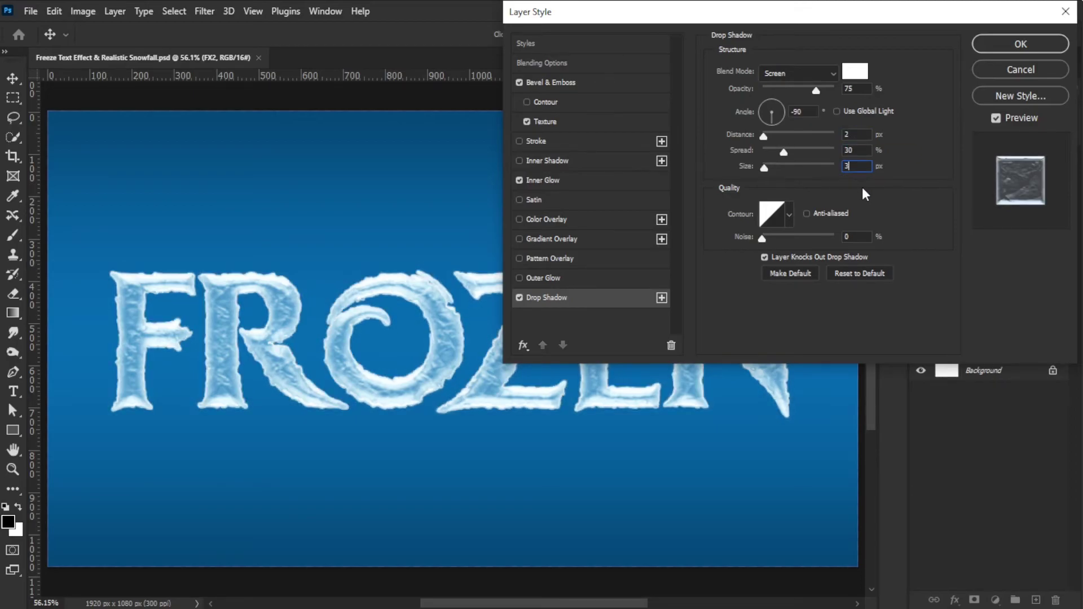
pyautogui.click(1004, 39)
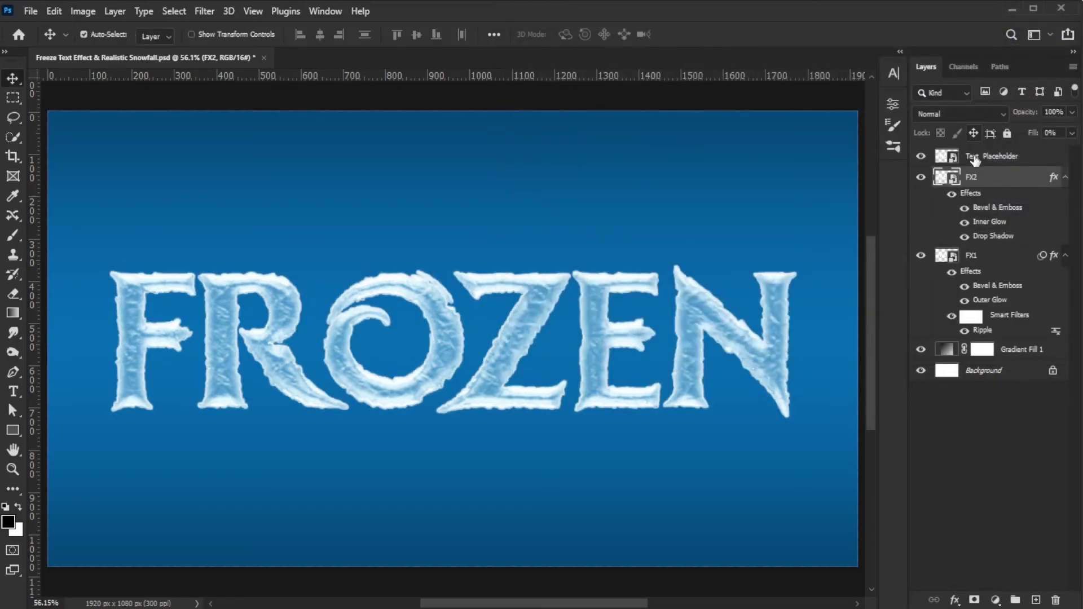
# - Apply the Ripple distortion filter to FX2 with an amount of 100% and Medium size
pyautogui.click(204, 11)
pyautogui.moveTo(249, 232)
pyautogui.click(414, 274)
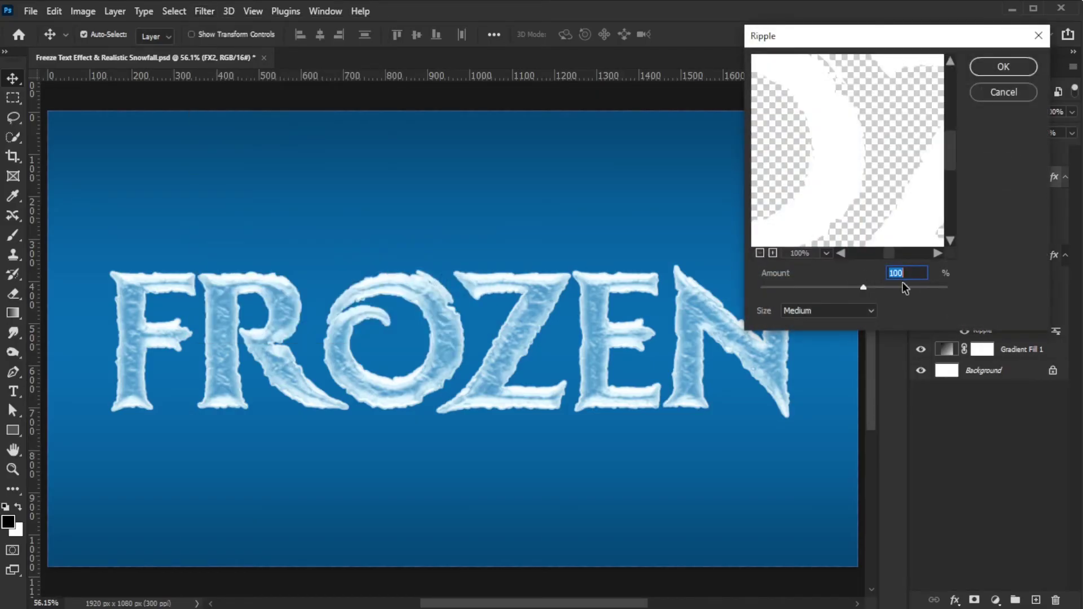
pyautogui.click(1019, 68)
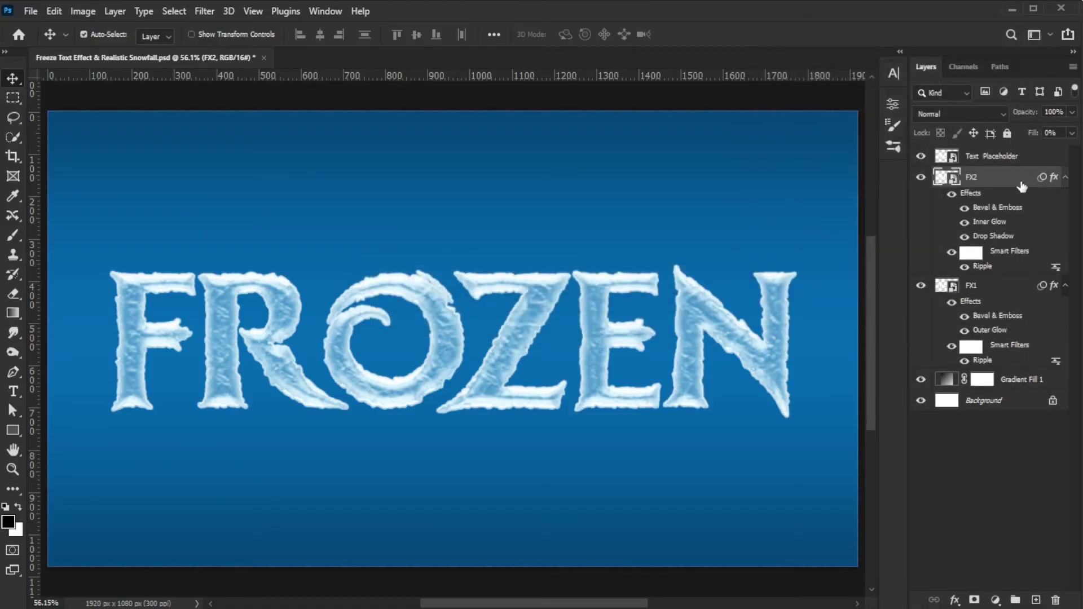
# - Collapse the FX1 and FX2 effect lists, and put both layers in a group named FX
pyautogui.click(1065, 177)
pyautogui.click(1066, 198)
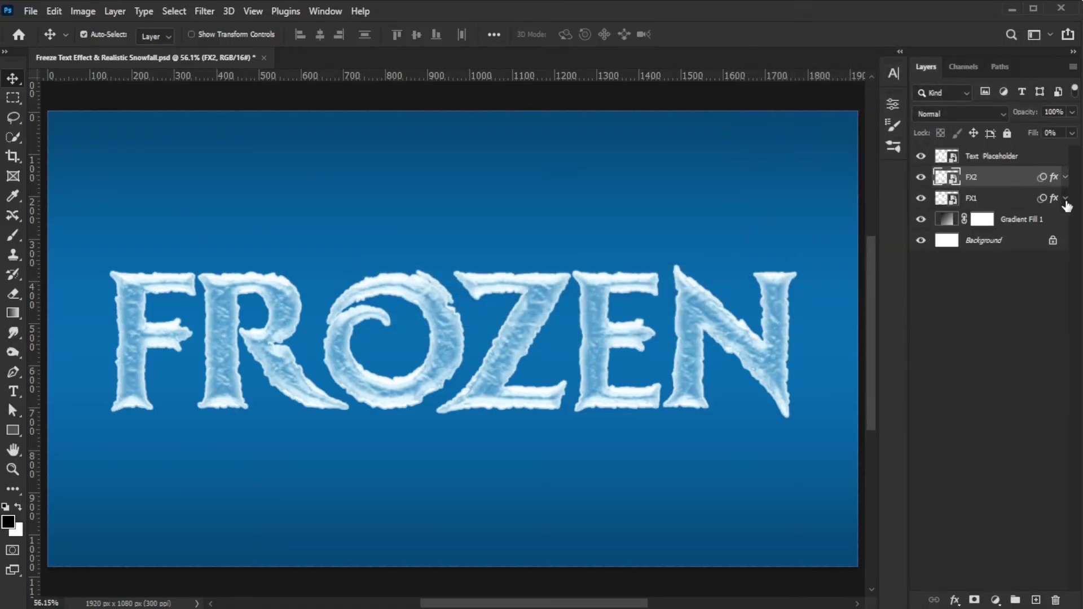
pyautogui.keyDown('shift'); pyautogui.click(1003, 198); pyautogui.keyUp('shift')
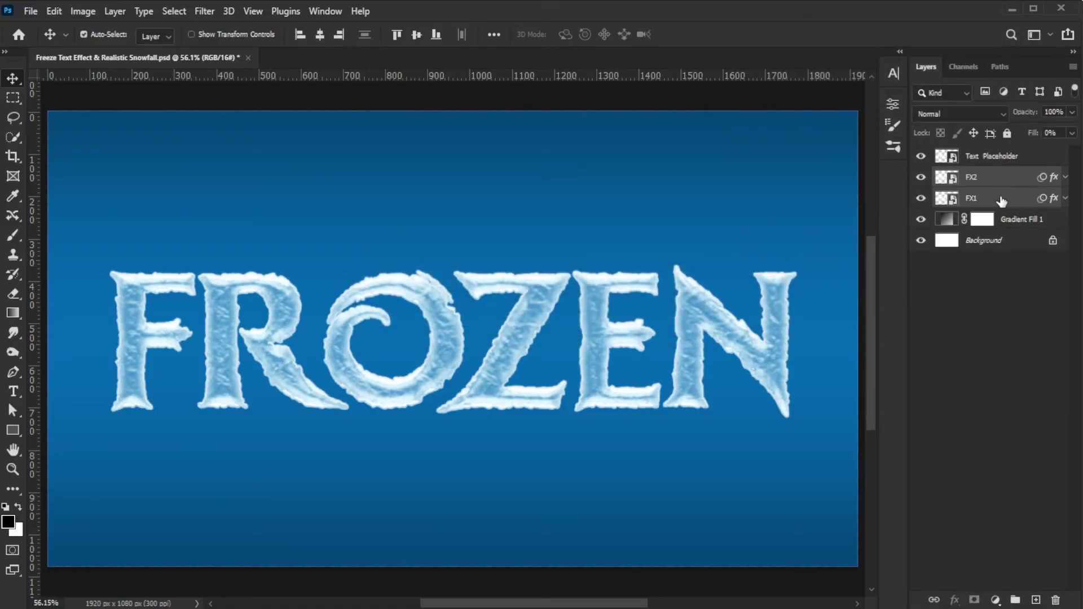
pyautogui.click(1015, 600)
pyautogui.doubleClick(977, 176)
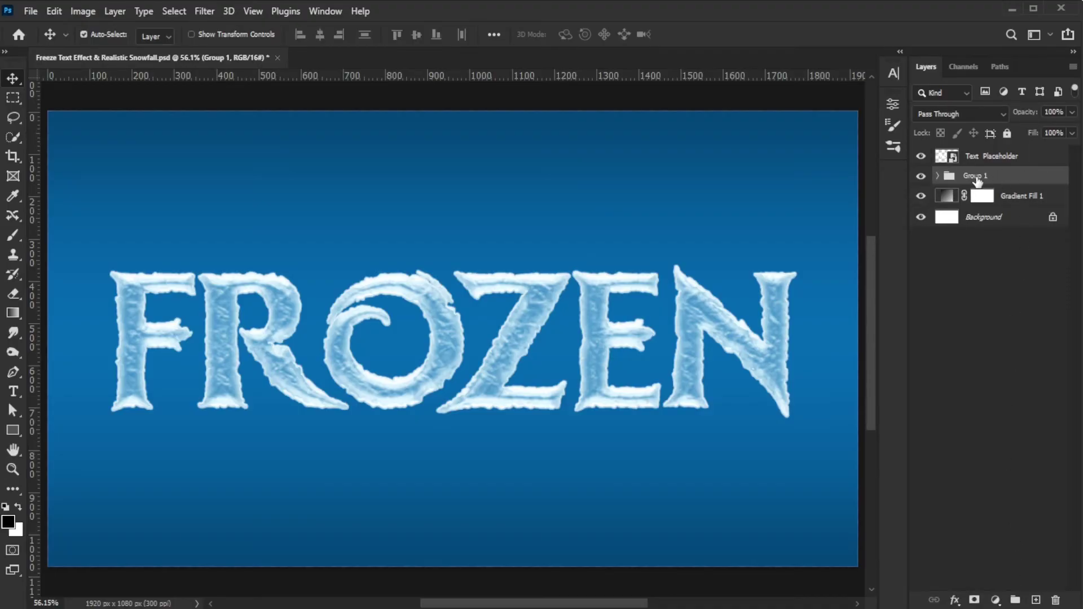
pyautogui.write('FX')
pyautogui.press('Return')
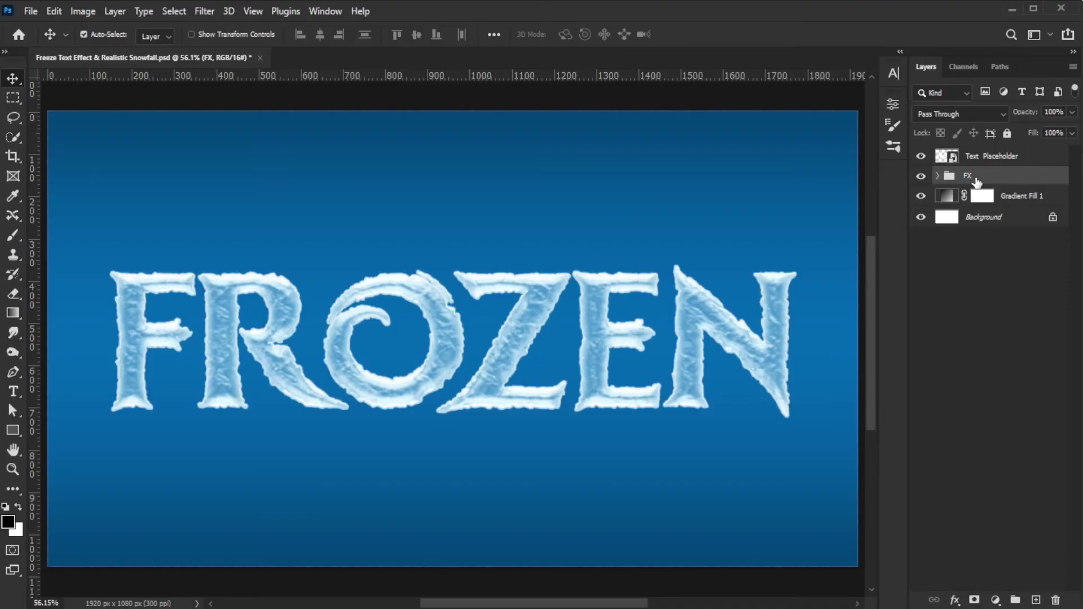
# - Test the Text Placeholder smart object by replacing its text with FREEZE and saving it, and undo the replacement
pyautogui.click(955, 160)
pyautogui.doubleClick(953, 157)
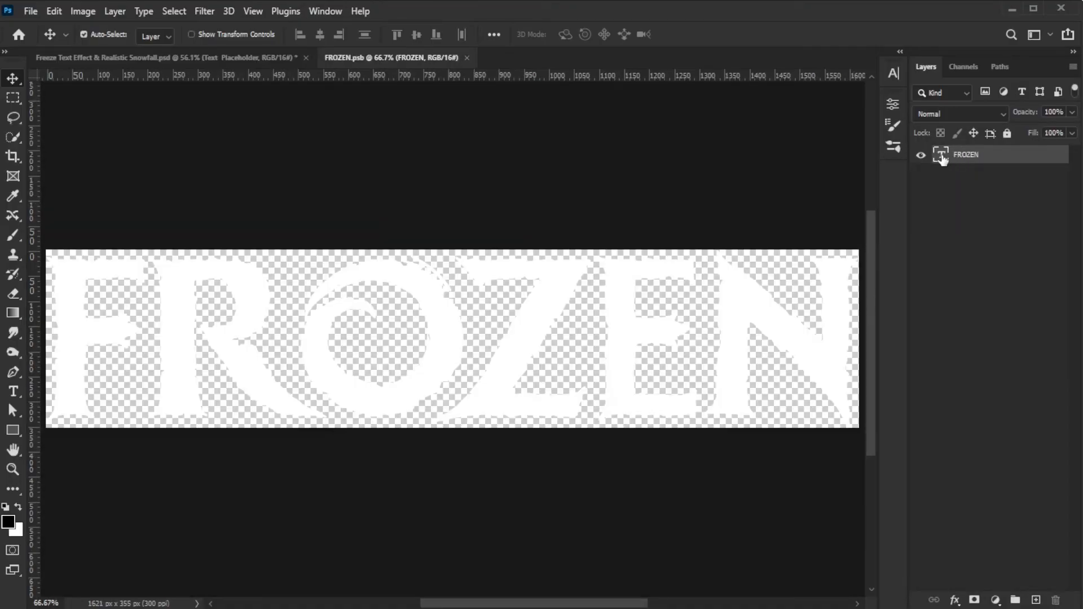
pyautogui.doubleClick(941, 156)
pyautogui.write('FREEZE')
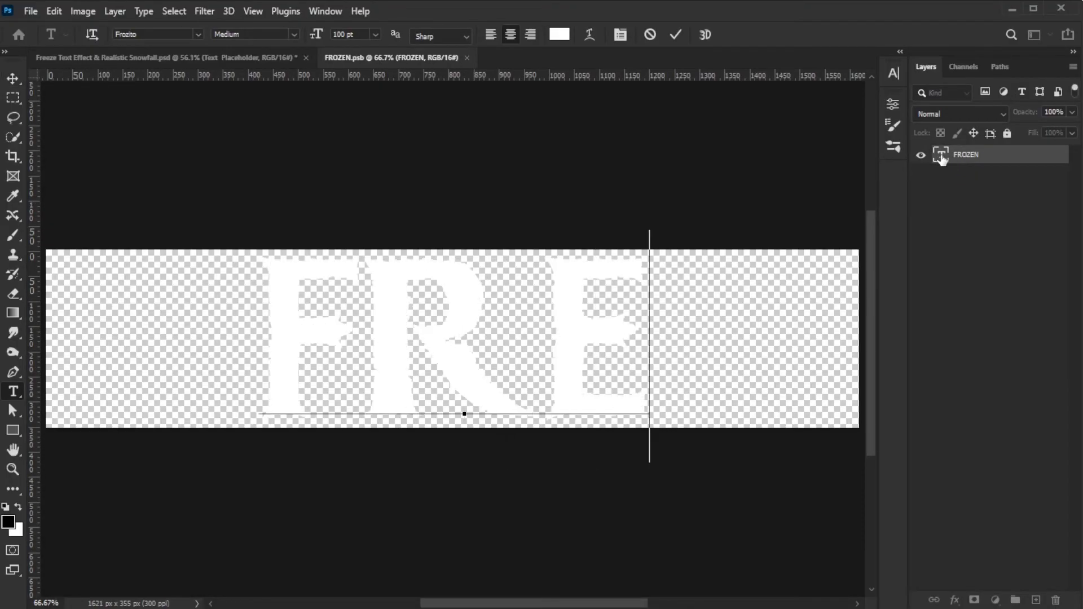
pyautogui.click(676, 35)
pyautogui.press('v')
pyautogui.hotkey('ctrl', 's')
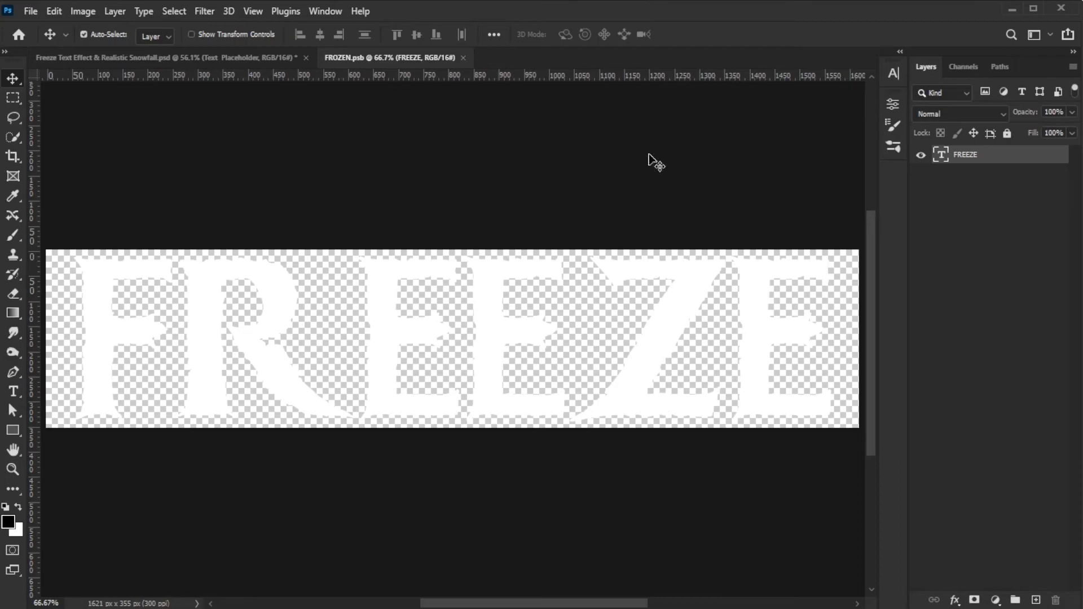
pyautogui.click(464, 57)
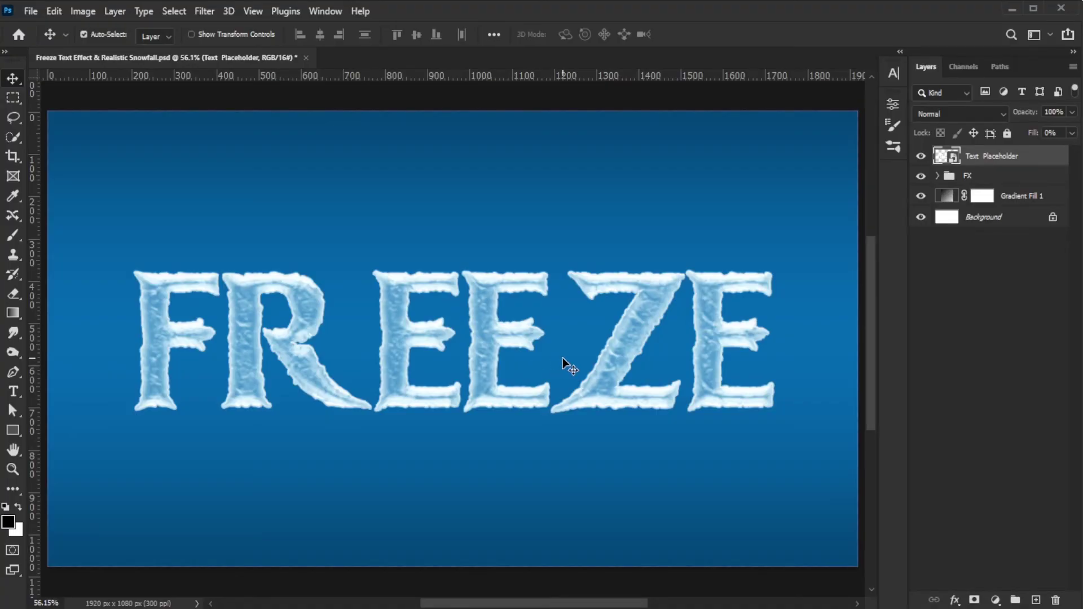
pyautogui.hotkey('ctrl', 'z')
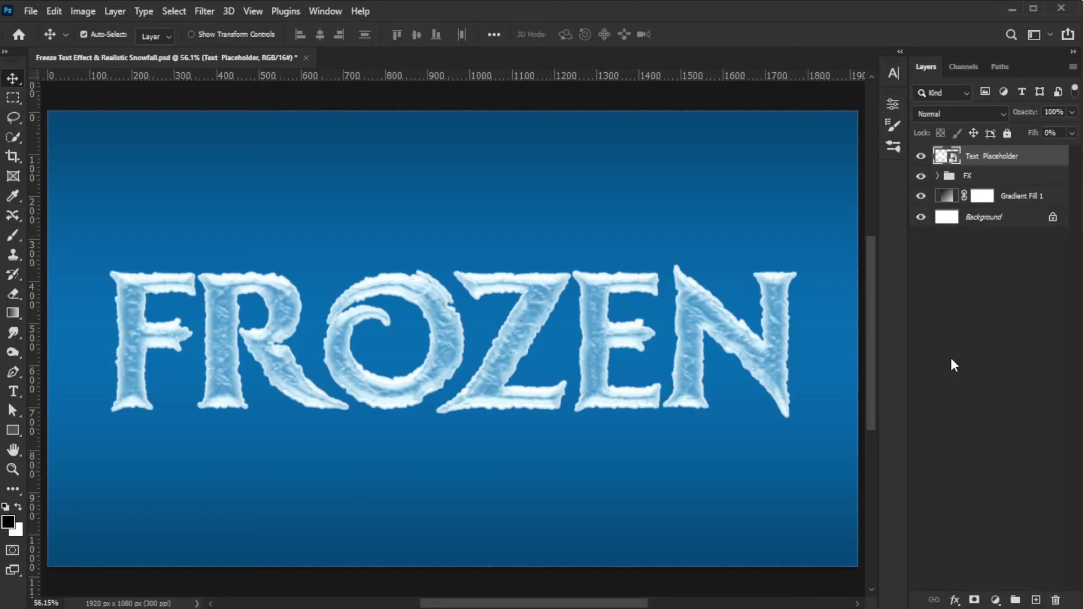
# - Add a black (000000) Solid Color fill layer above Text Placeholder
pyautogui.click(995, 599)
pyautogui.click(1021, 338)
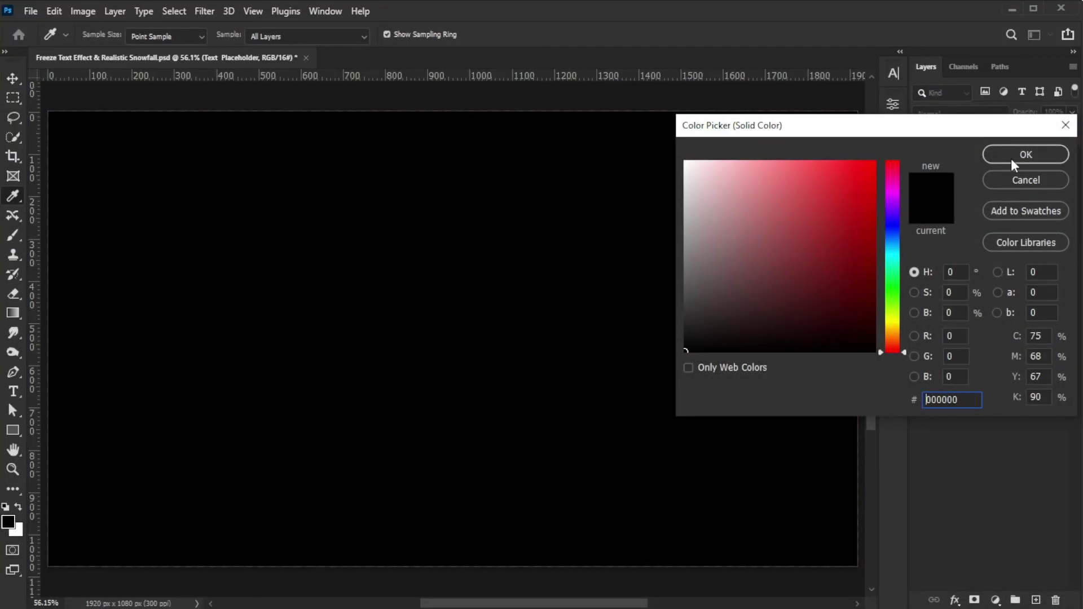
pyautogui.click(1014, 159)
pyautogui.rightClick(1013, 160)
pyautogui.click(903, 246)
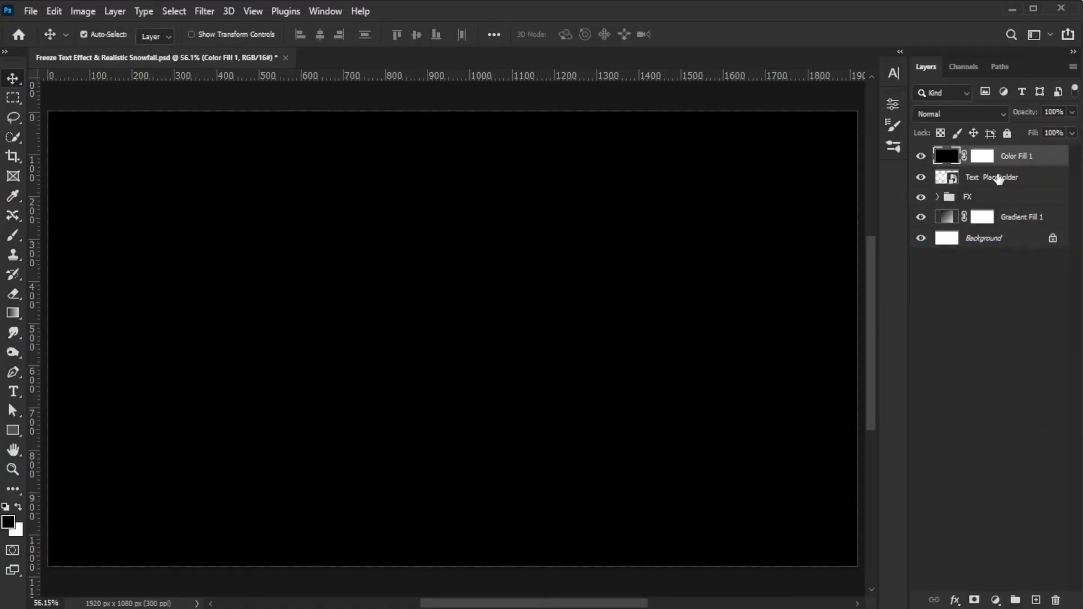
# - Delete the layer mask of the black Color Fill 1 layer and rename the layer Snowfall1
pyautogui.moveTo(990, 163); pyautogui.dragTo(1056, 602)
pyautogui.click(472, 241)
pyautogui.doubleClick(982, 156)
pyautogui.write('Snowfall1')
pyautogui.press('Return')
# - Convert Snowfall1 to a smart object and apply Add Noise at 40% with Gaussian distribution and Monochromatic enabled
pyautogui.rightClick(983, 157)
pyautogui.click(930, 225)
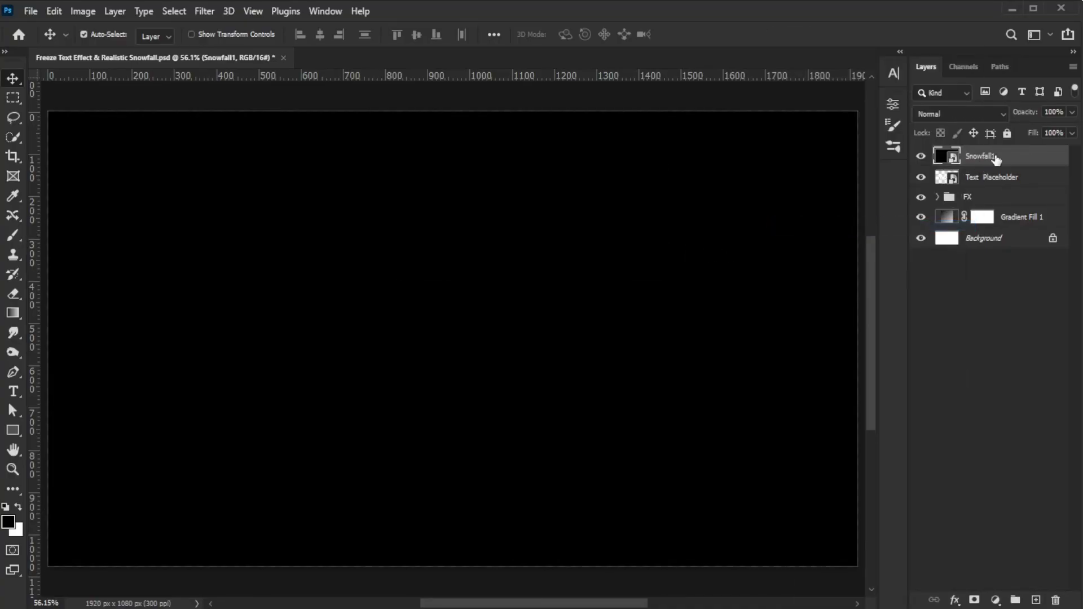
pyautogui.click(204, 11)
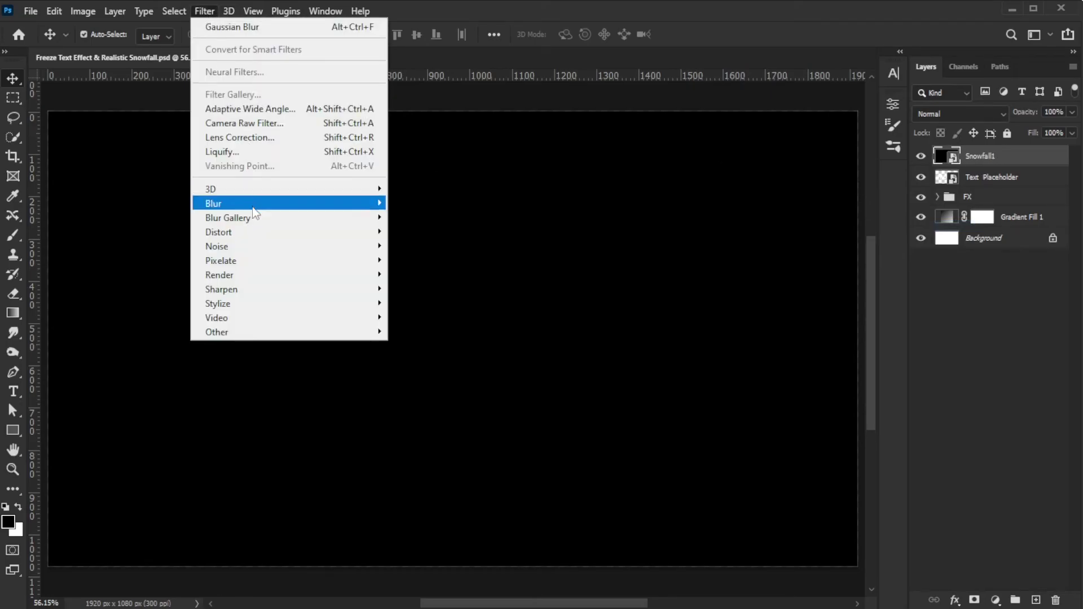
pyautogui.moveTo(307, 249)
pyautogui.click(424, 246)
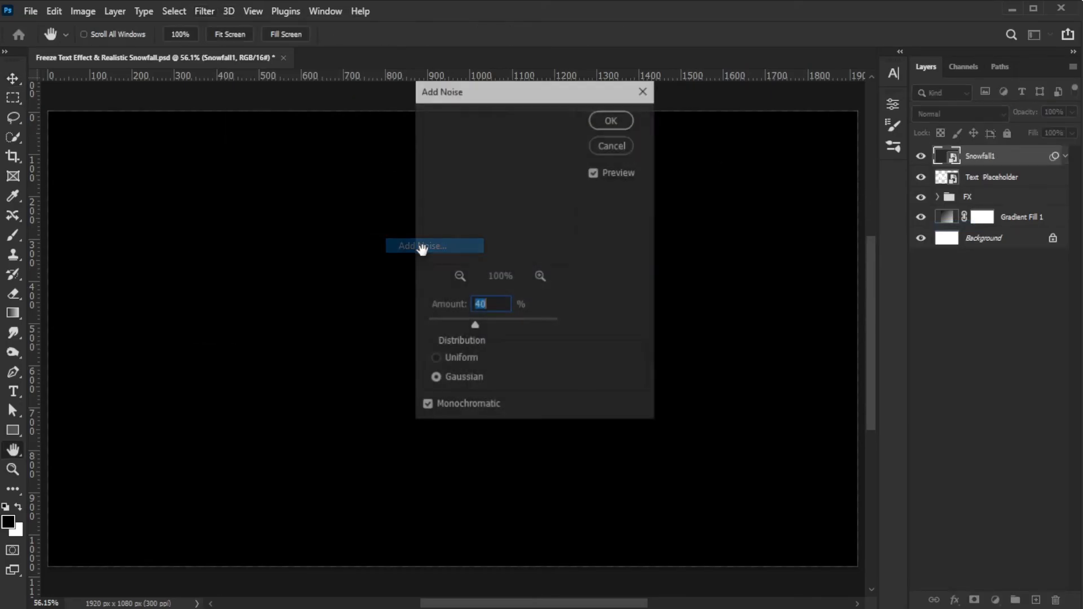
pyautogui.click(459, 378)
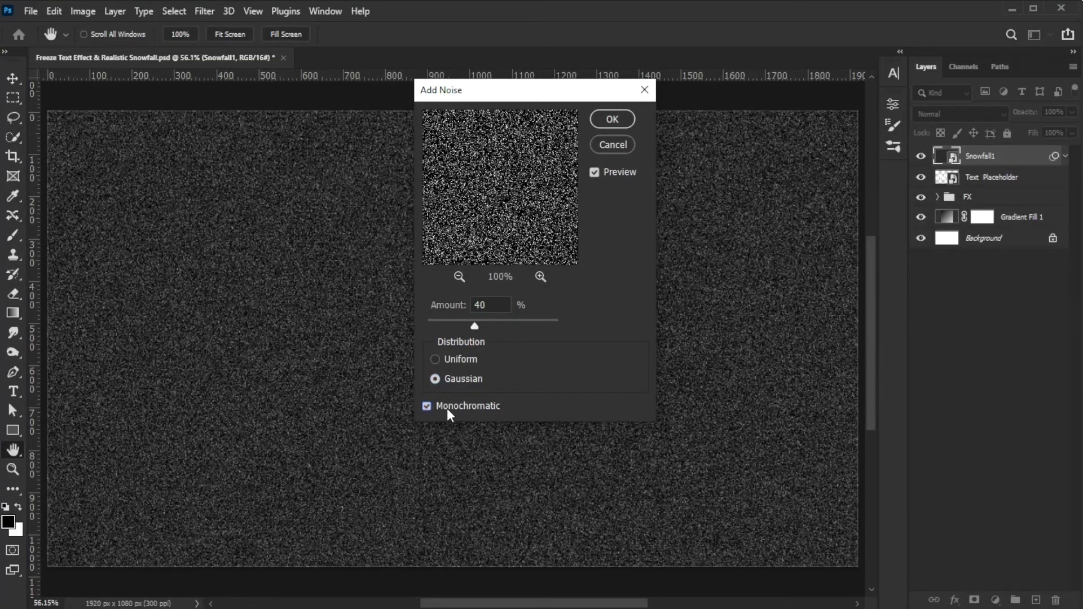
pyautogui.click(612, 120)
# - Apply a Gaussian Blur with a 2-pixel radius to Snowfall1
pyautogui.click(204, 12)
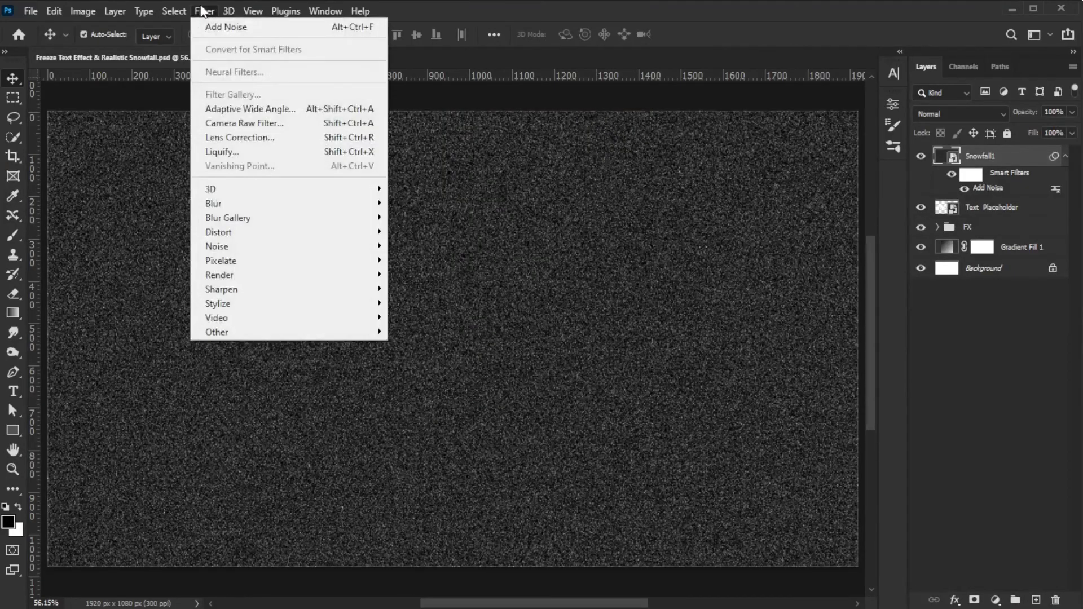
pyautogui.moveTo(236, 210)
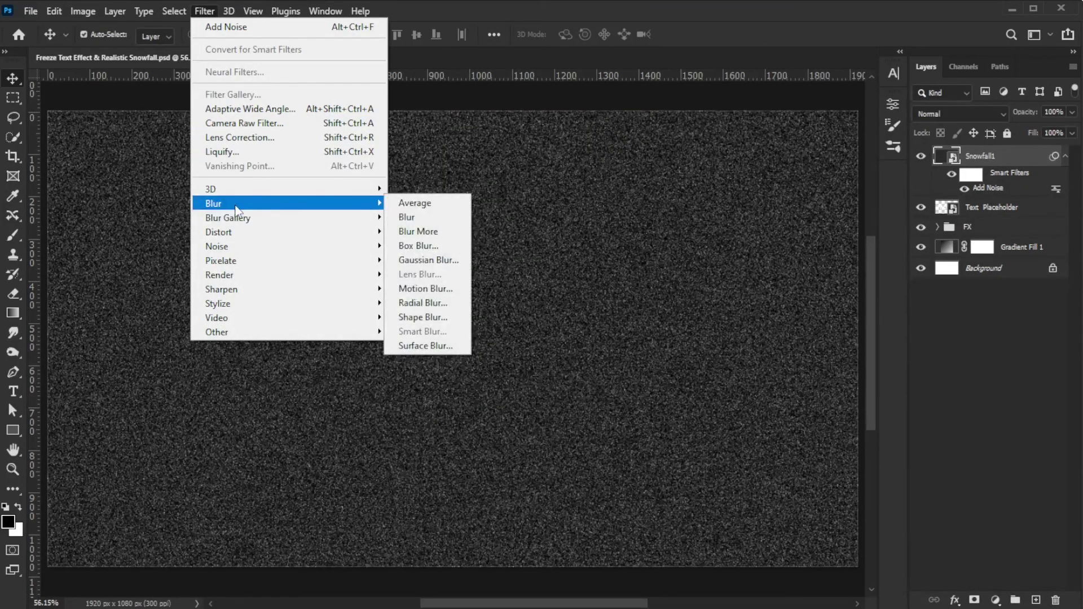
pyautogui.click(440, 260)
pyautogui.moveTo(838, 237); pyautogui.dragTo(828, 79)
pyautogui.write('2')
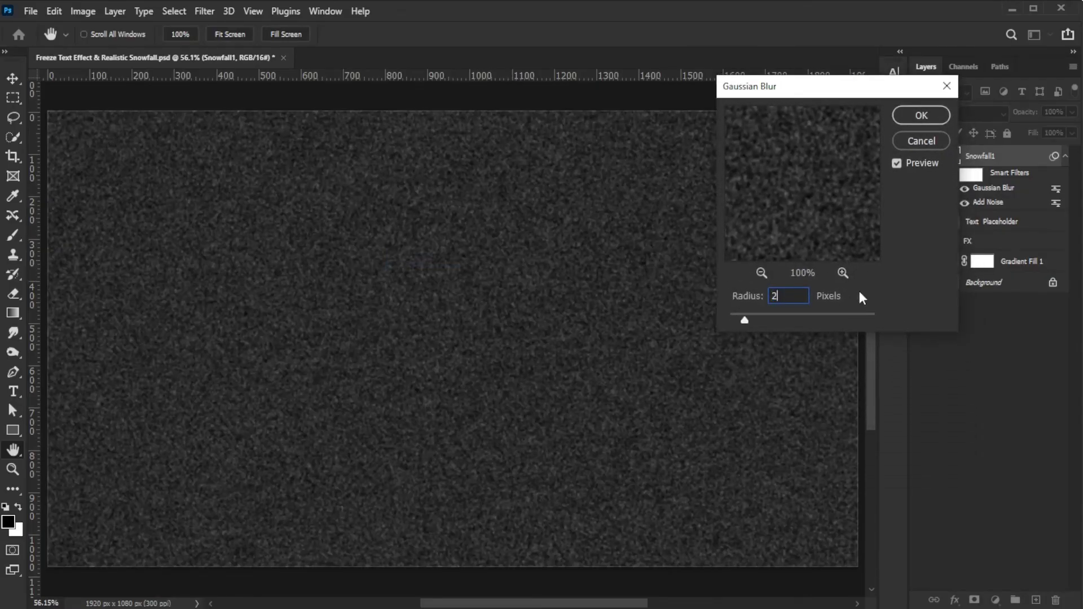
pyautogui.click(914, 114)
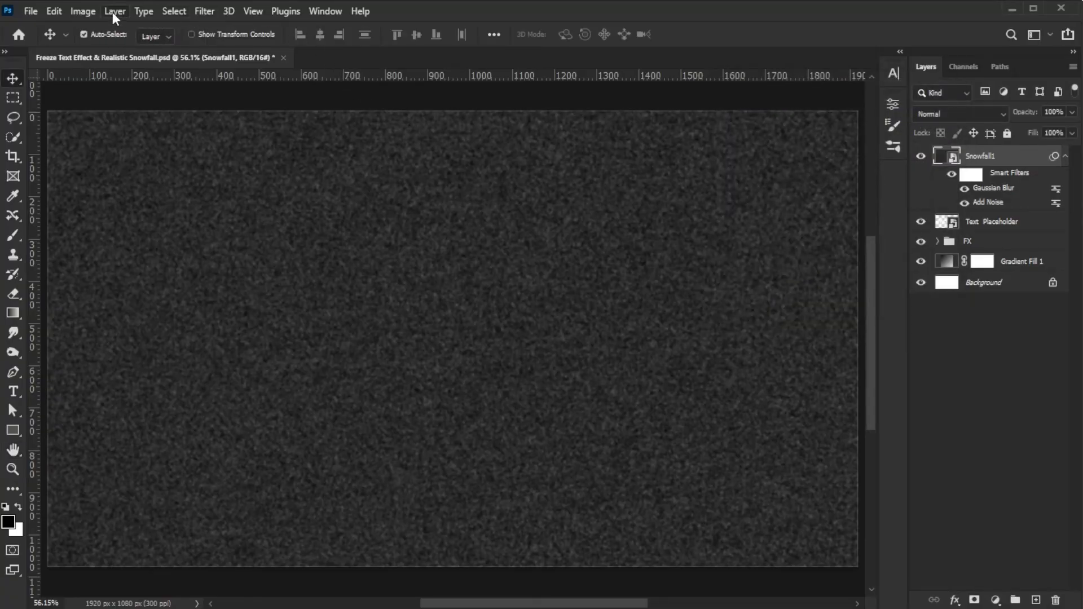
# - Apply a Levels adjustment to Snowfall1 with the black input level at 50 and the white input level at 85
pyautogui.click(73, 11)
pyautogui.moveTo(123, 56)
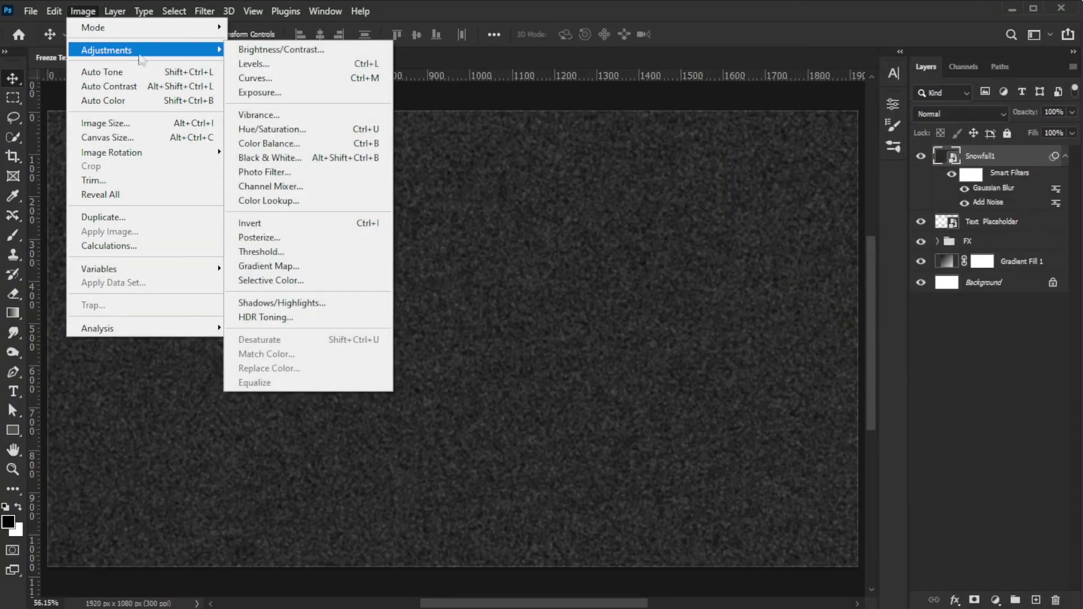
pyautogui.click(284, 64)
pyautogui.moveTo(527, 114); pyautogui.dragTo(637, 111)
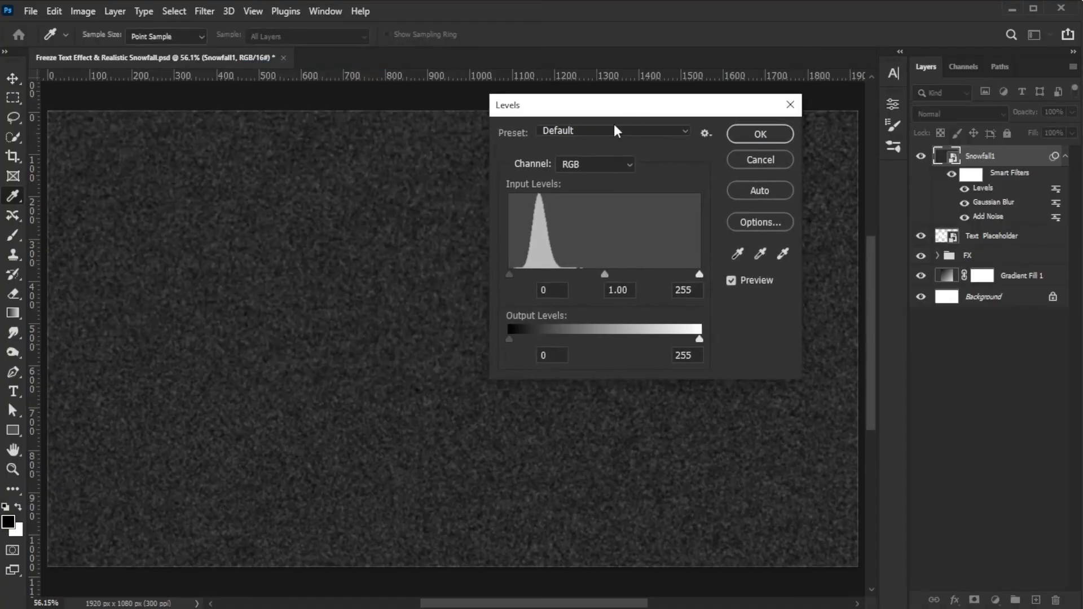
pyautogui.moveTo(509, 274); pyautogui.dragTo(549, 282)
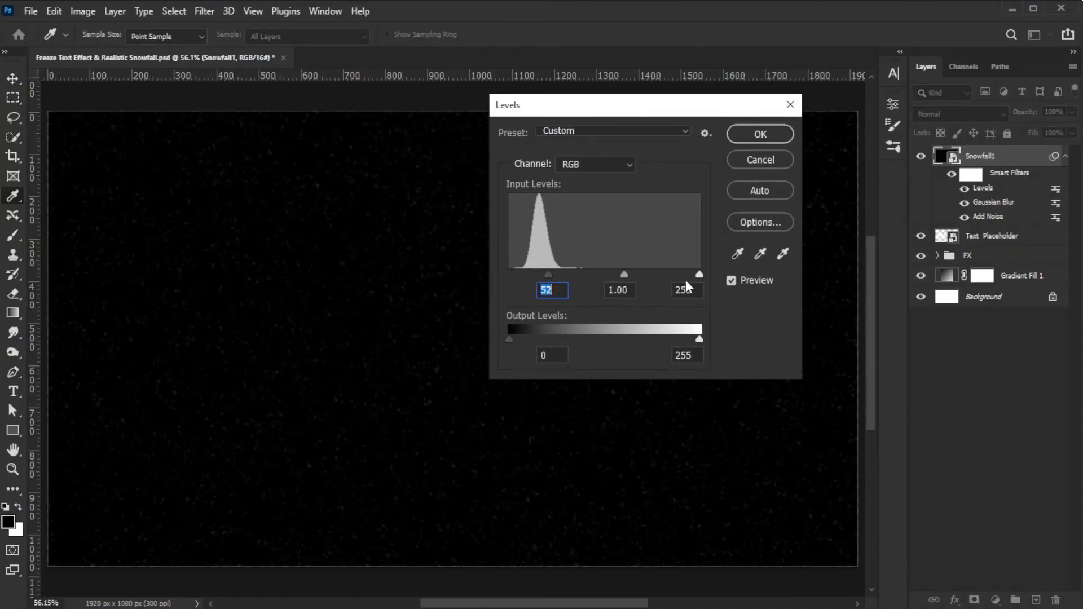
pyautogui.moveTo(696, 274); pyautogui.dragTo(582, 276)
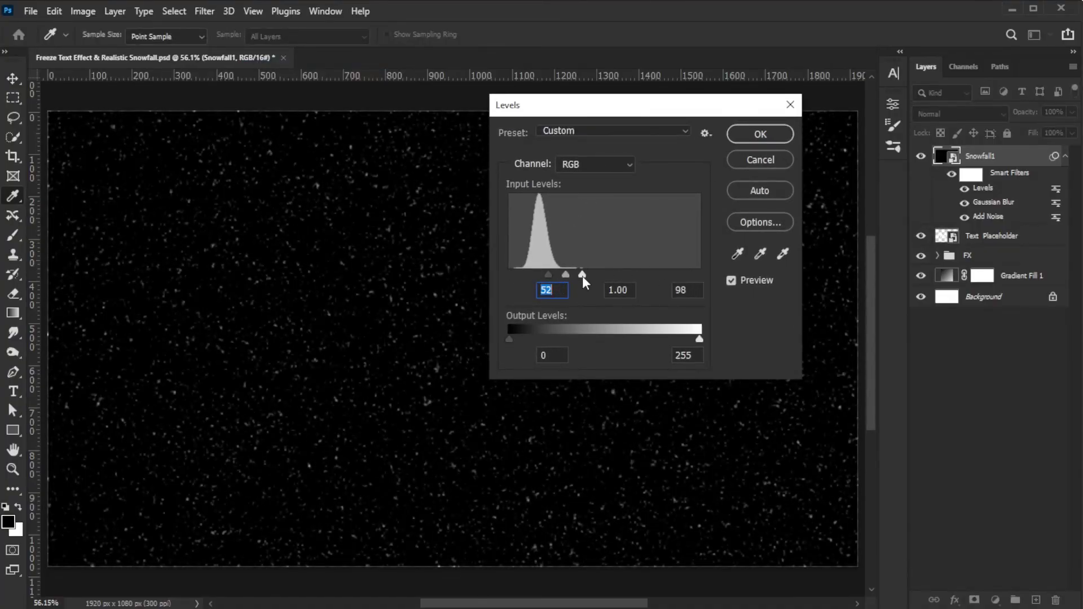
pyautogui.write('50')
pyautogui.press('Tab')
pyautogui.press('Tab')
pyautogui.write('85')
pyautogui.click(749, 138)
# - Rasterize the Snowfall1 layer and set its blend mode to Screen
pyautogui.rightClick(986, 158)
pyautogui.click(897, 283)
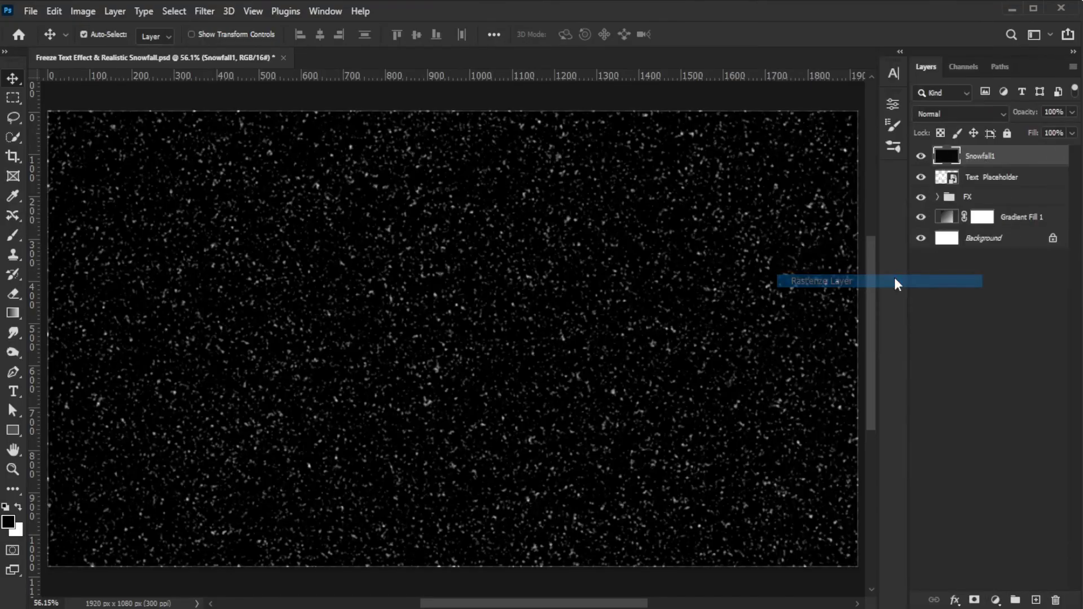
pyautogui.click(948, 114)
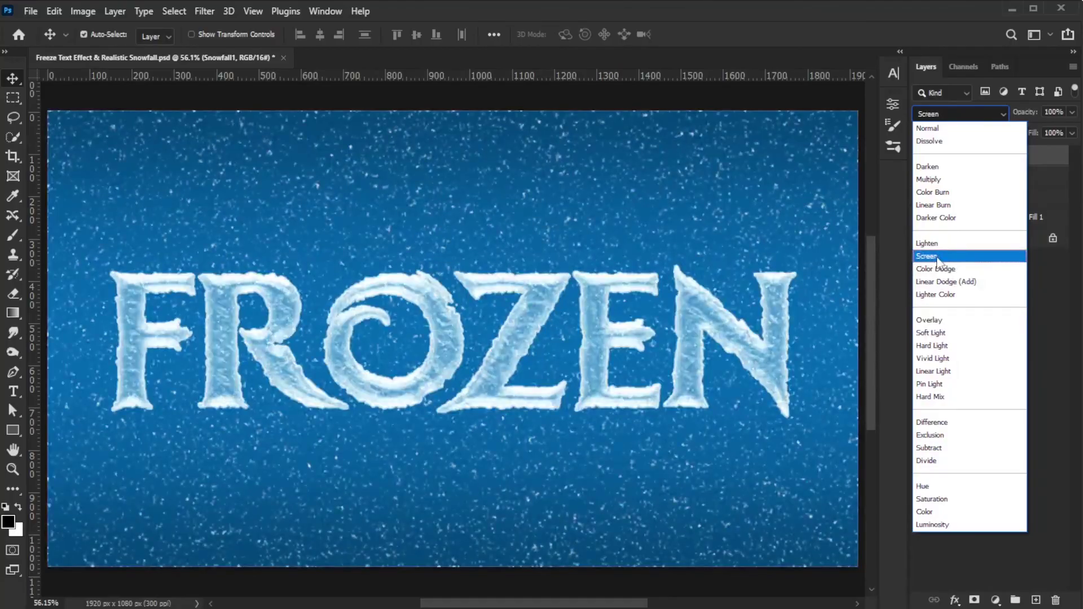
pyautogui.click(931, 256)
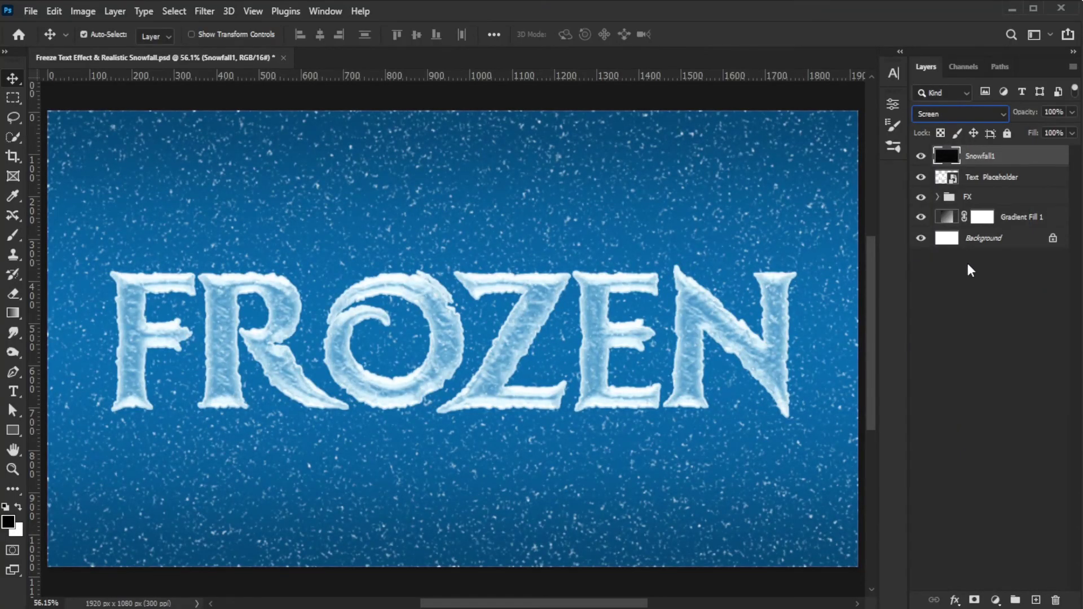
# - Duplicate Snowfall1 and rename the copy Snowfall 2
pyautogui.click(991, 162)
pyautogui.hotkey('ctrl', 'j')
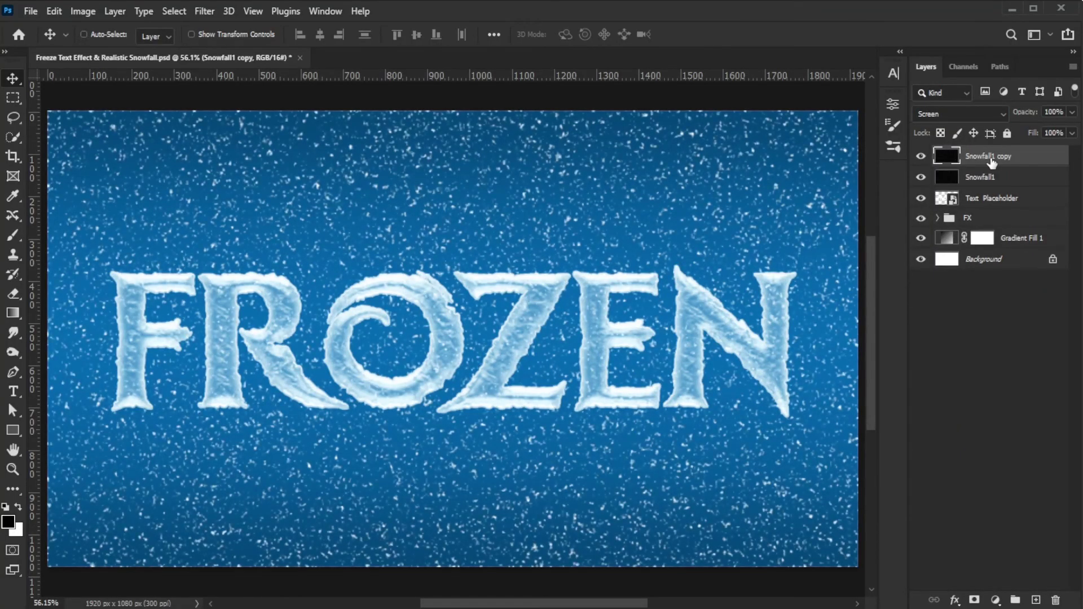
pyautogui.doubleClick(991, 163)
pyautogui.moveTo(995, 155); pyautogui.dragTo(1036, 159)
pyautogui.press('BackSpace')
pyautogui.press('Return')
# - Scale the Snowfall 2 layer proportionally to 200% with Free Transform
pyautogui.hotkey('ctrl', 't')
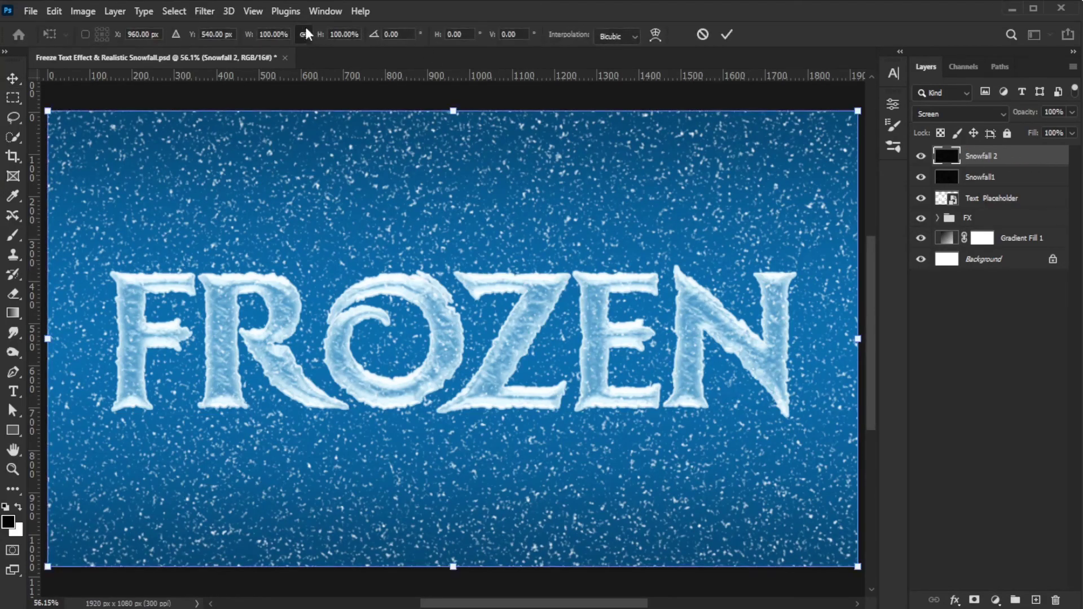
pyautogui.click(274, 34)
pyautogui.write('200')
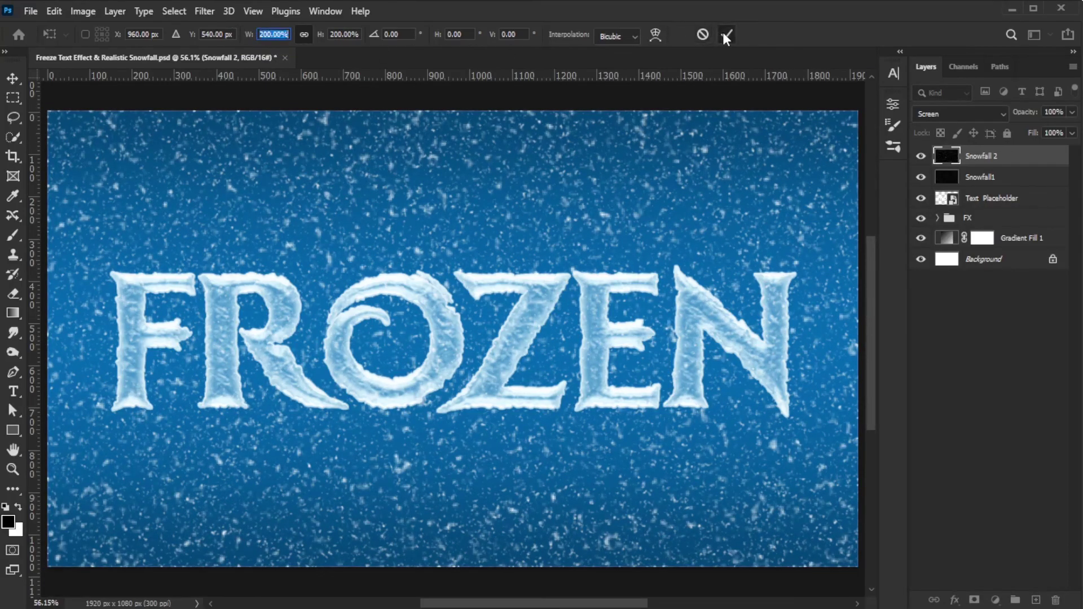
pyautogui.click(724, 34)
# - Duplicate Snowfall 2 and rename the copy Snowfall 3
pyautogui.hotkey('ctrl', 'j')
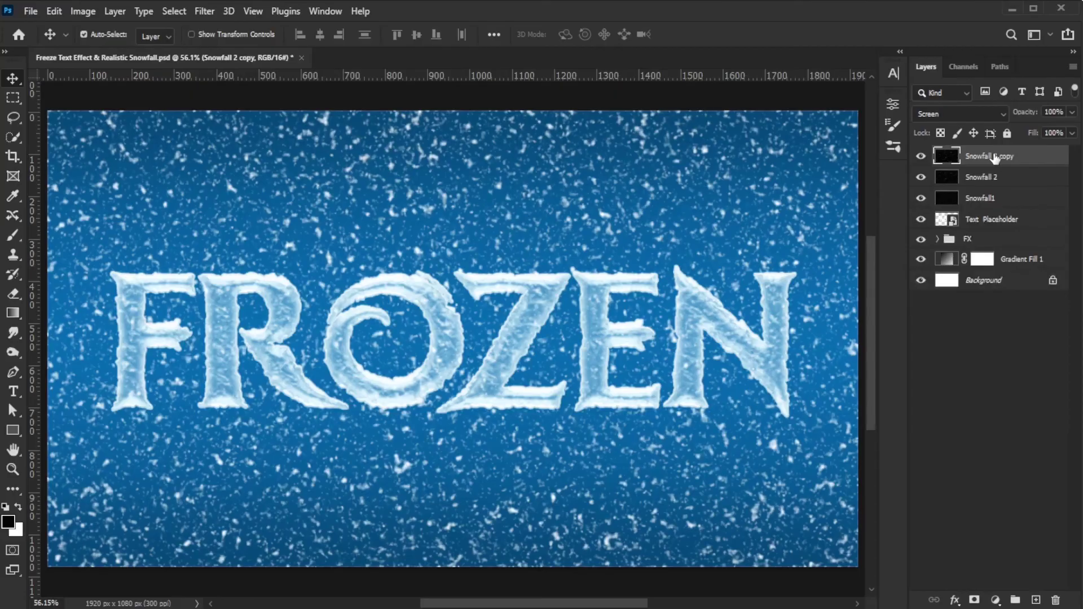
pyautogui.doubleClick(994, 158)
pyautogui.write('Snowfall 3')
pyautogui.press('Return')
# - Scale the Snowfall 3 layer proportionally to 200% with Free Transform
pyautogui.hotkey('ctrl', 't')
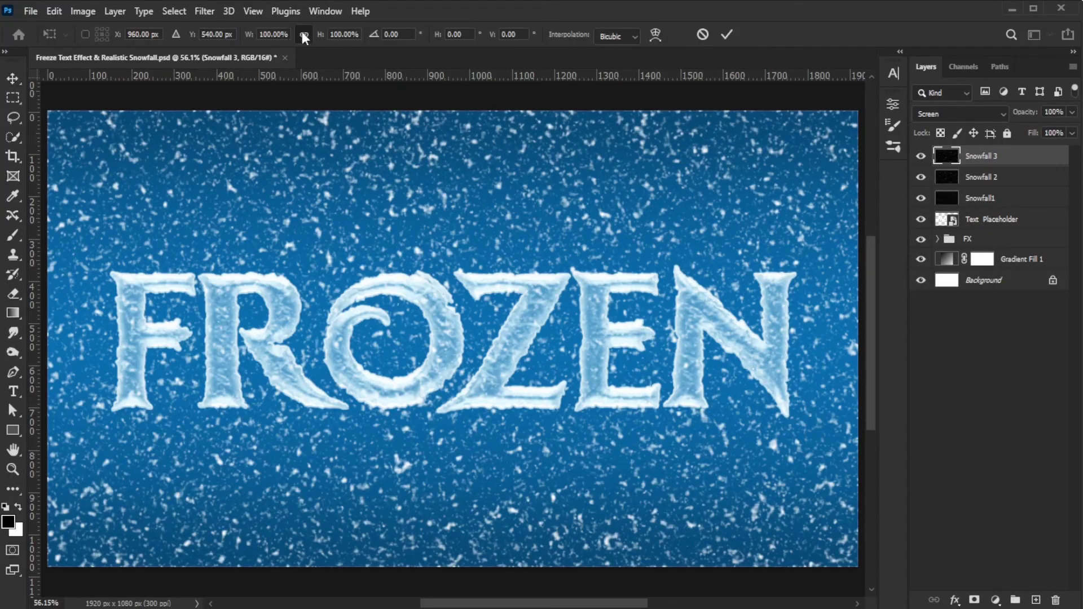
pyautogui.click(285, 34)
pyautogui.write('200')
pyautogui.press('Return')
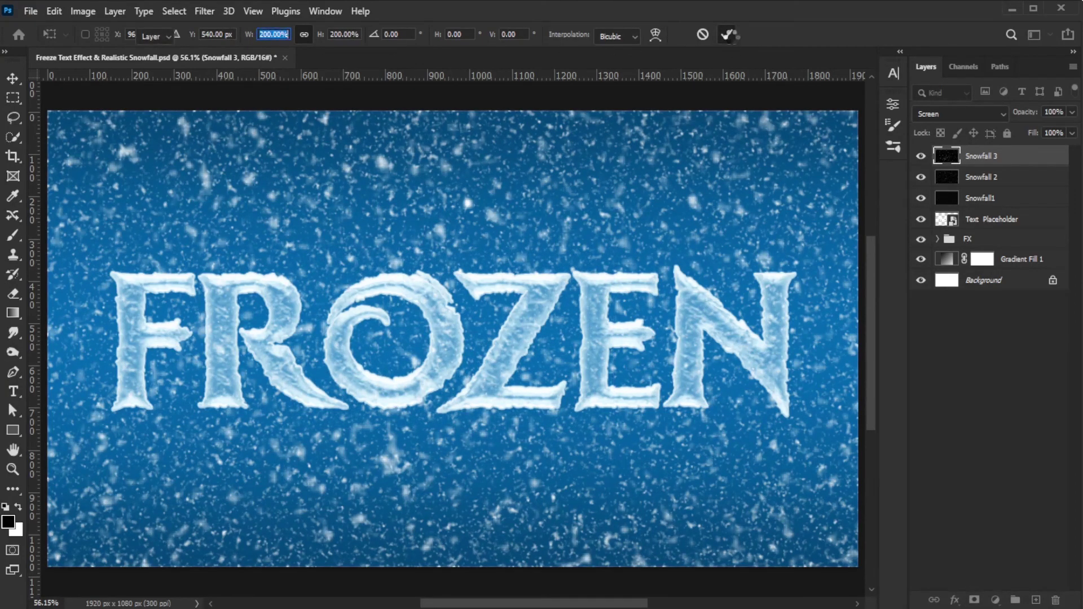
pyautogui.click(727, 35)
# - Group the three snowfall layers as Snowfall and set the group's blend mode to Screen
pyautogui.keyDown('shift'); pyautogui.click(994, 199); pyautogui.keyUp('shift')
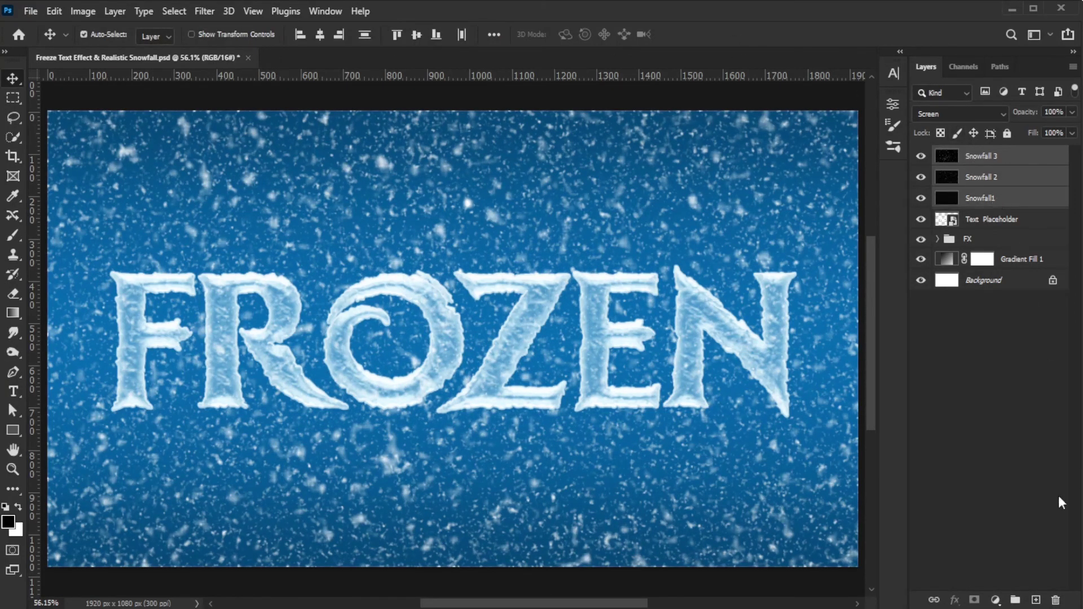
pyautogui.click(1016, 600)
pyautogui.doubleClick(979, 154)
pyautogui.write('Snowfall')
pyautogui.press('Return')
pyautogui.click(959, 113)
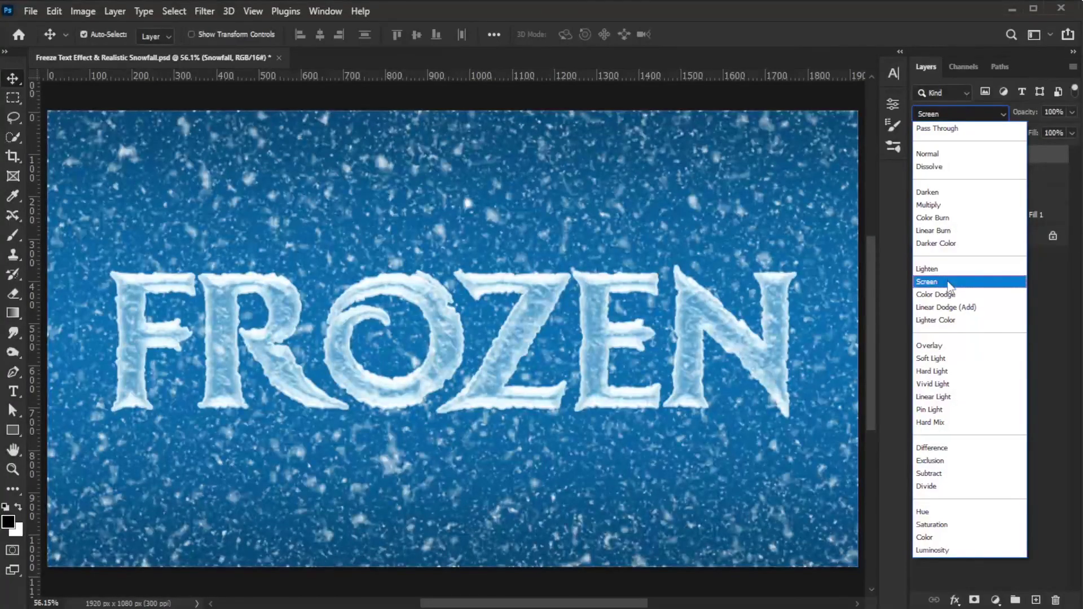
pyautogui.click(950, 282)
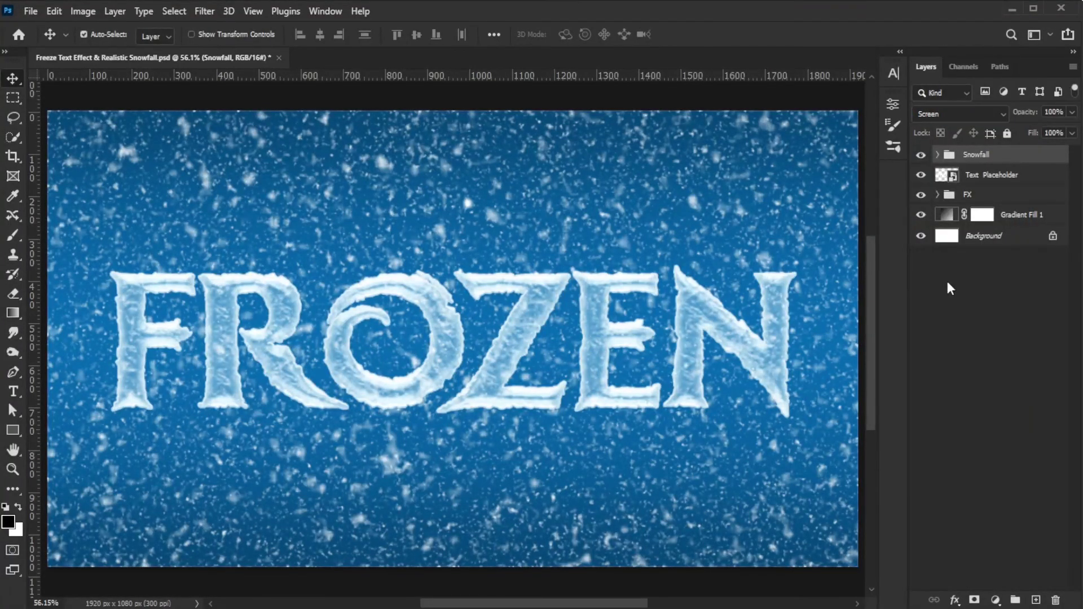
# - Add a Color Balance adjustment clipped to the Snowfall group, with midtones Cyan–Red at -6 and Yellow–Blue at +48
pyautogui.click(996, 600)
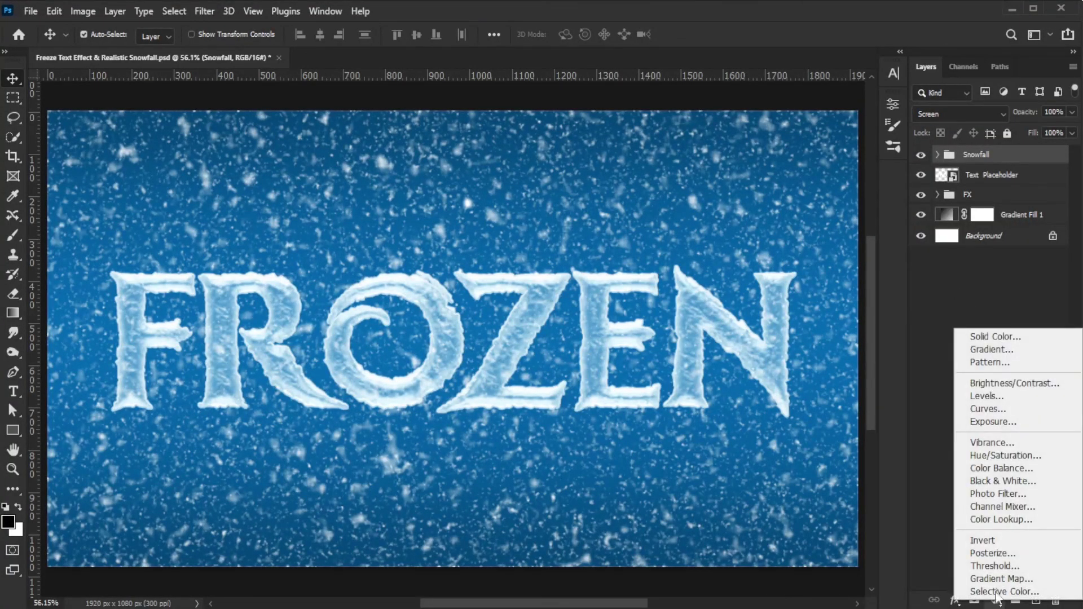
pyautogui.click(1005, 476)
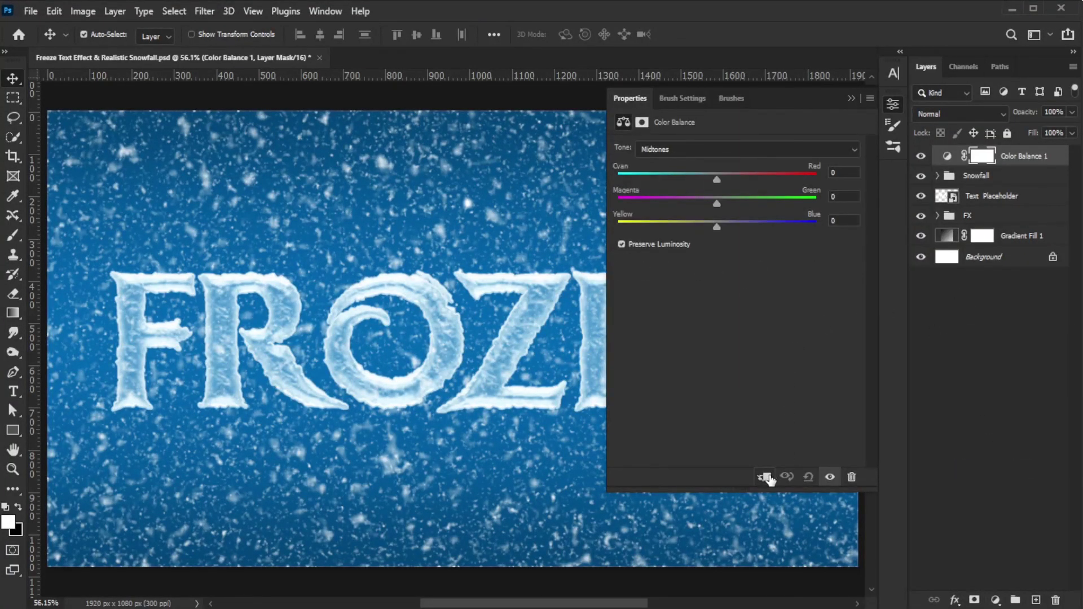
pyautogui.click(764, 477)
pyautogui.moveTo(786, 171); pyautogui.dragTo(713, 175)
pyautogui.moveTo(716, 227); pyautogui.dragTo(787, 224)
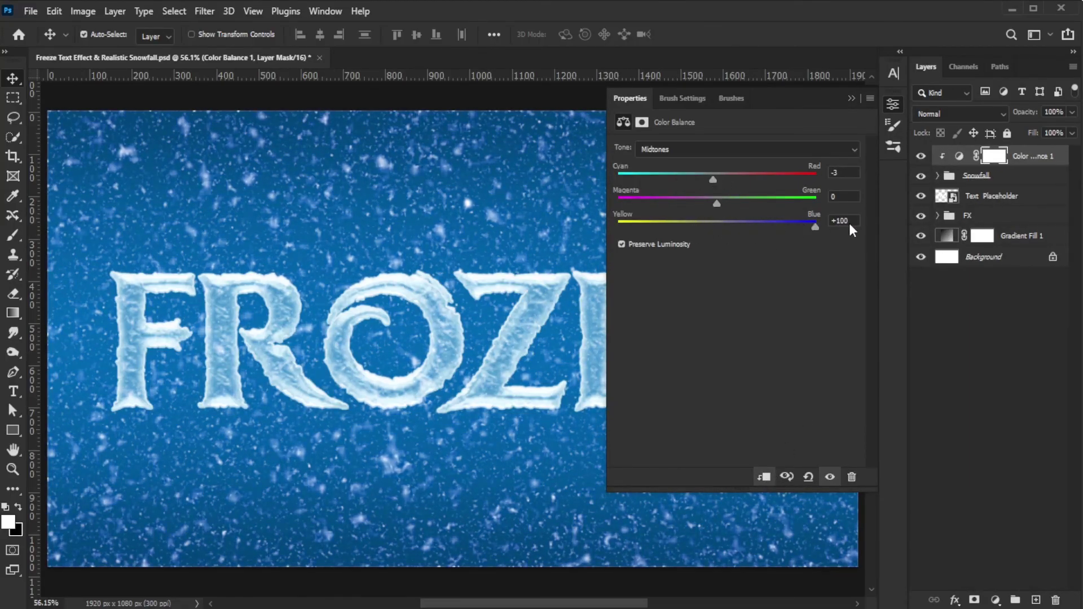
pyautogui.click(851, 98)
pyautogui.click(1010, 161)
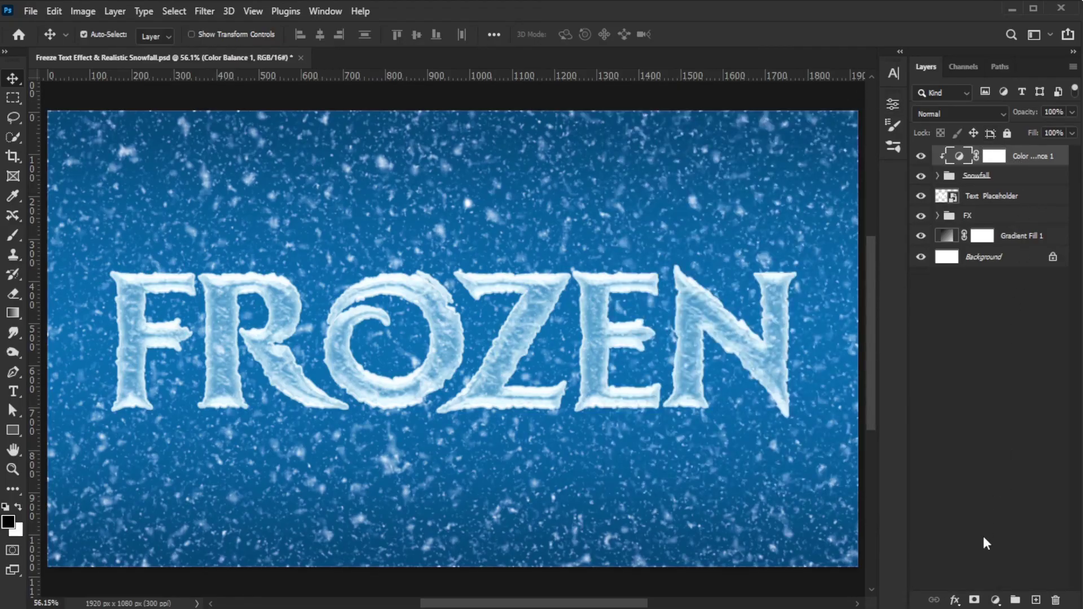
# - Add a Levels adjustment above Color Balance, clip it to the Snowfall group, and raise its black input level to thin the snow
pyautogui.click(995, 600)
pyautogui.click(1008, 398)
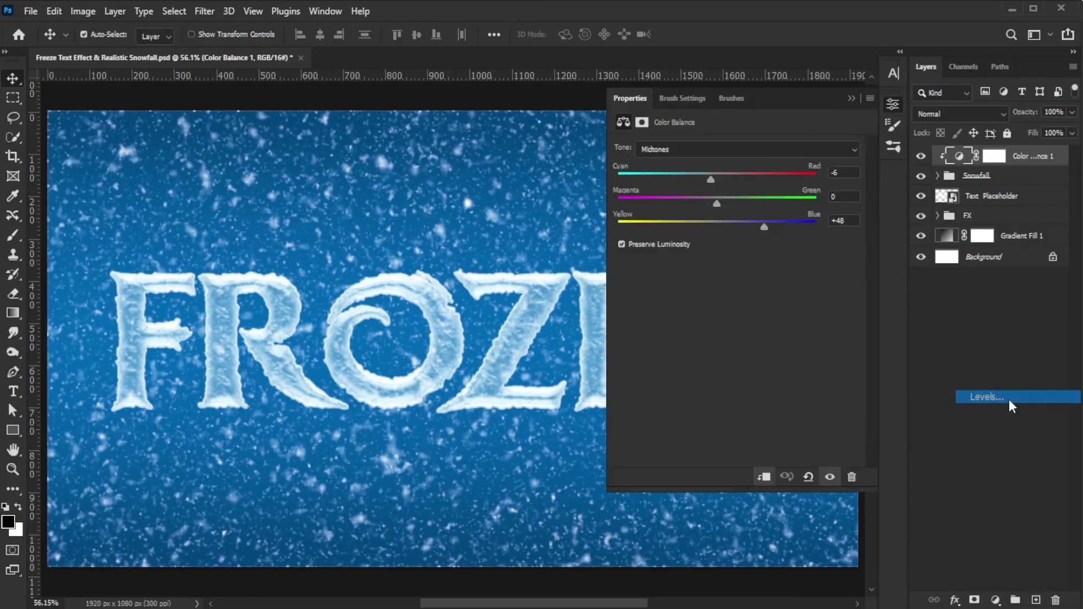
pyautogui.click(763, 477)
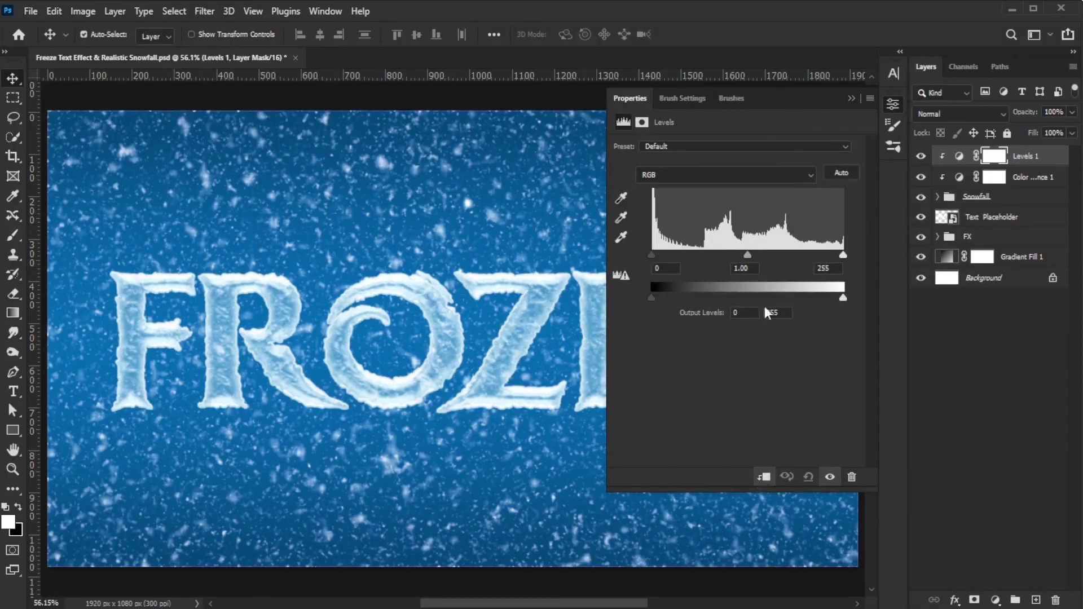
pyautogui.moveTo(652, 255); pyautogui.dragTo(686, 255)
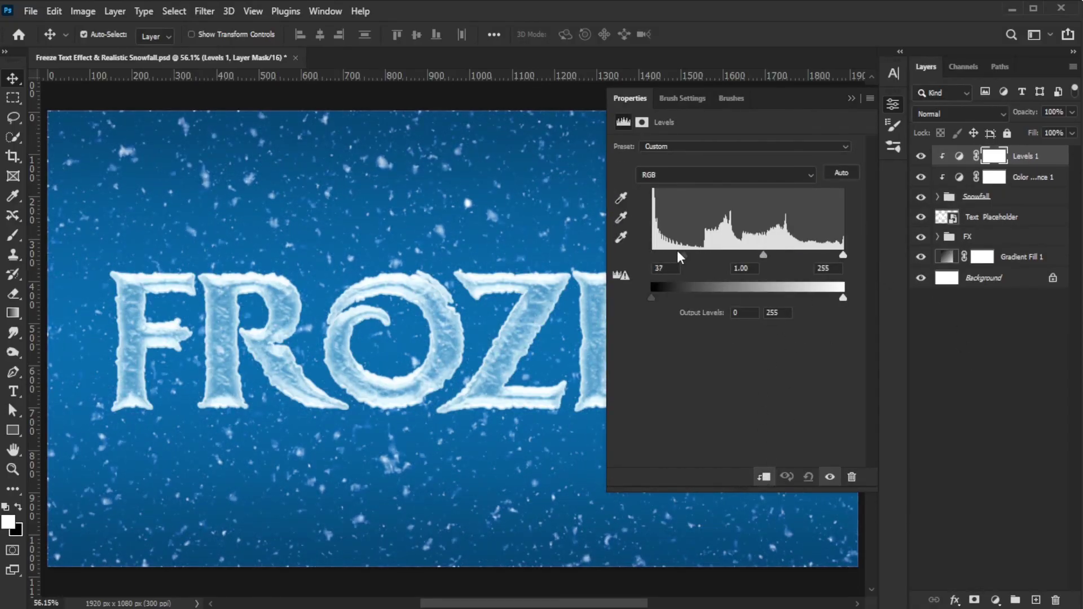
pyautogui.click(851, 99)
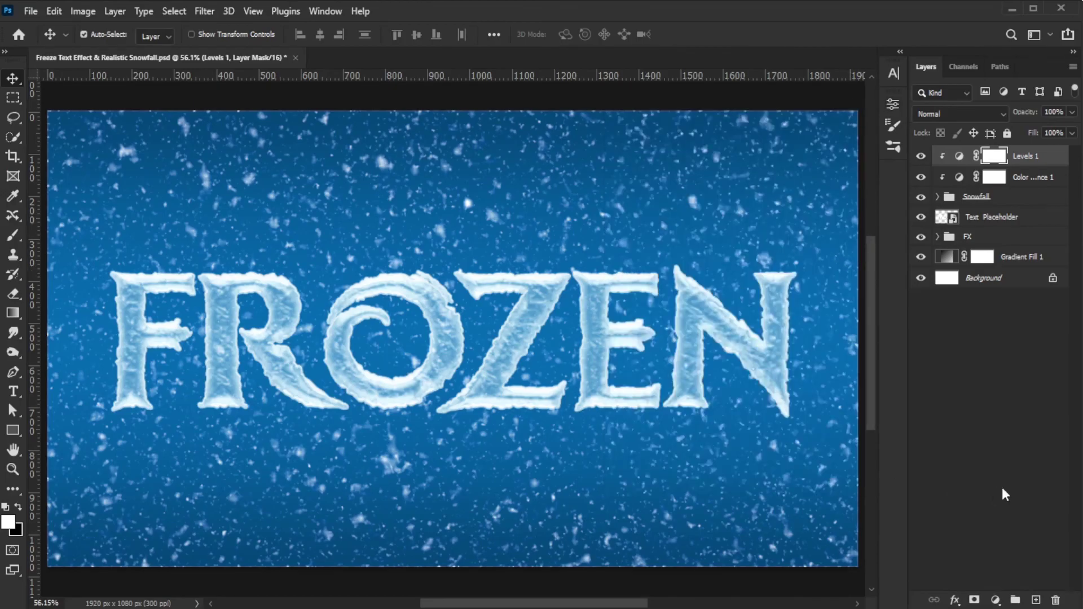